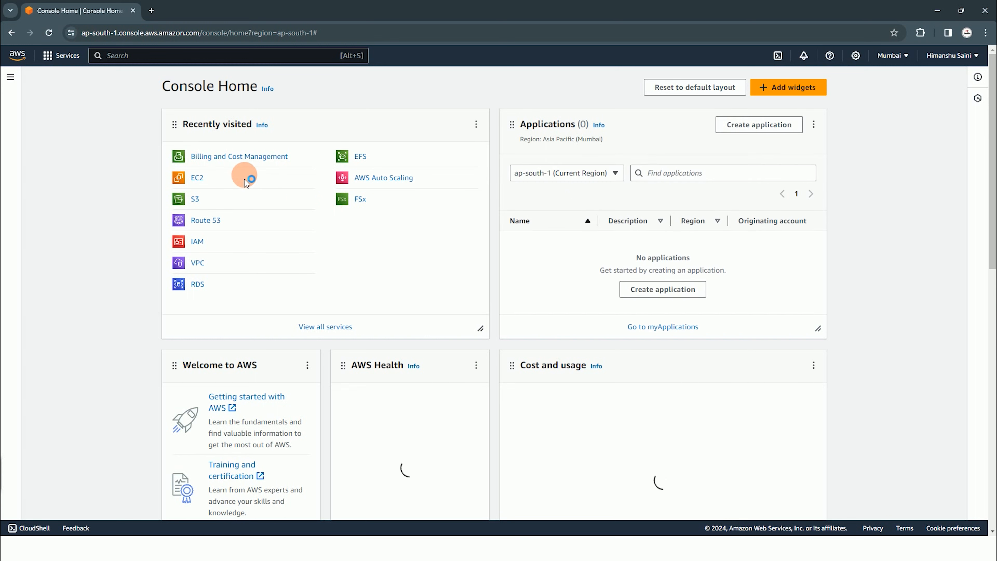
- Allocate an Elastic IP address in EC2 with network border group ap-south-1 from Amazon's pool of IPv4 addresses, then refresh the address list
{"action": "left_click", "coordinate": [198, 178]}
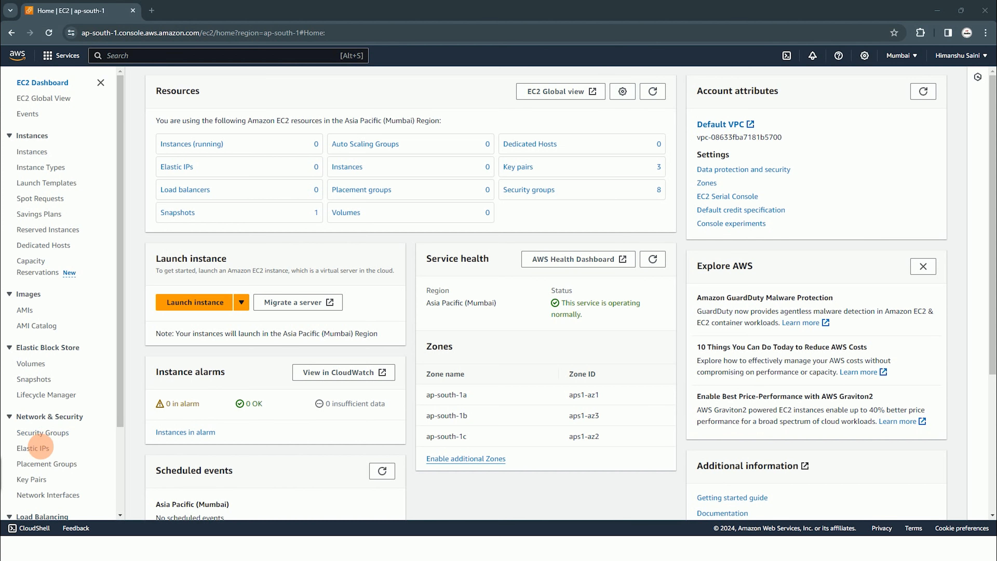
{"action": "left_click", "coordinate": [35, 451]}
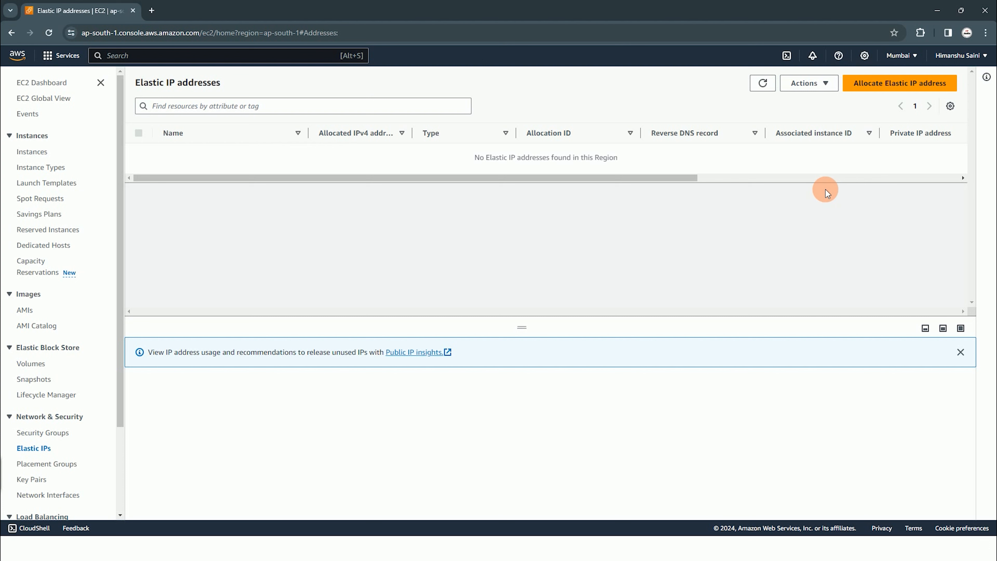
{"action": "left_click", "coordinate": [917, 88]}
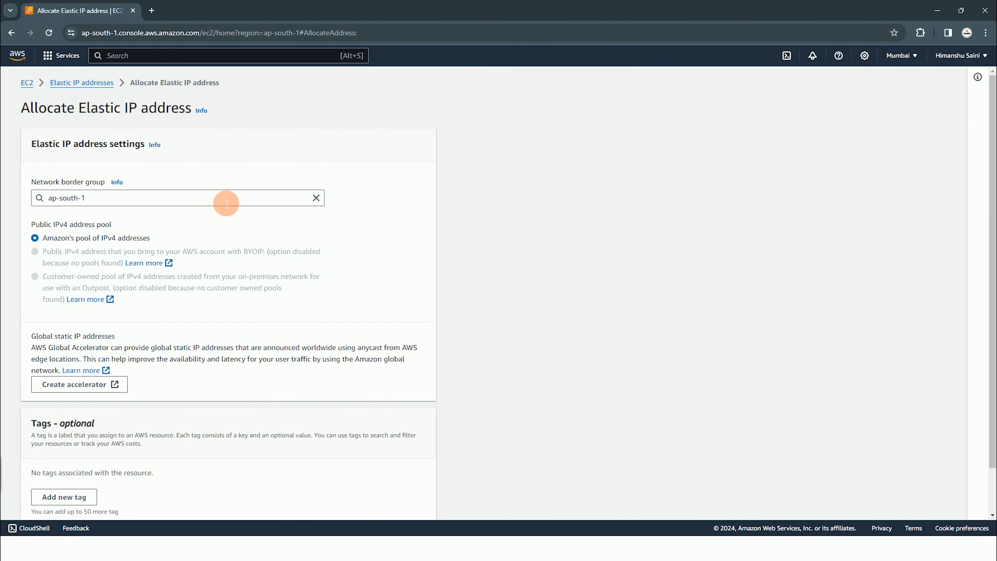
{"action": "left_click", "coordinate": [91, 198]}
{"action": "left_click", "coordinate": [178, 222]}
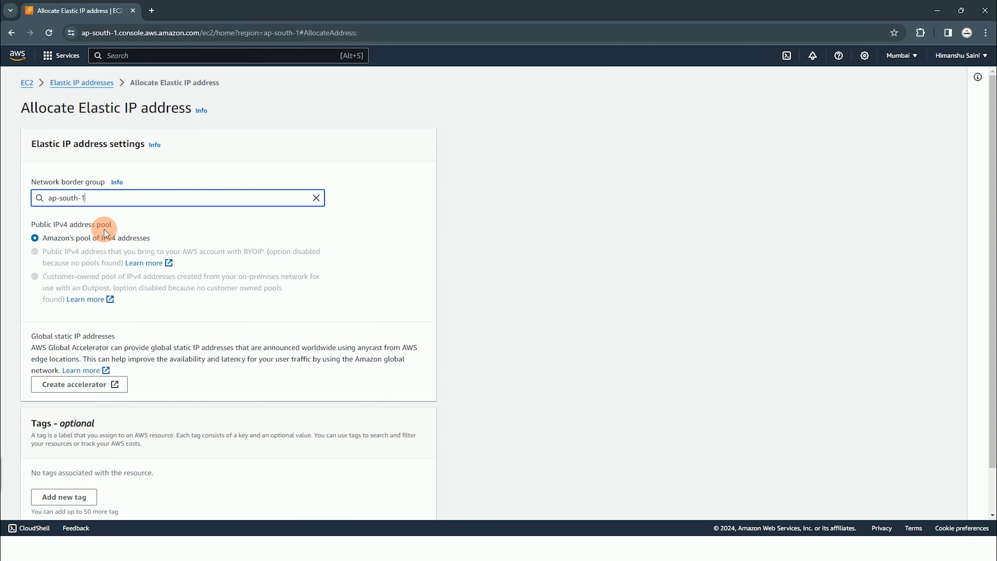
{"action": "scroll", "coordinate": [111, 239], "scroll_direction": "down", "scroll_amount": 1}
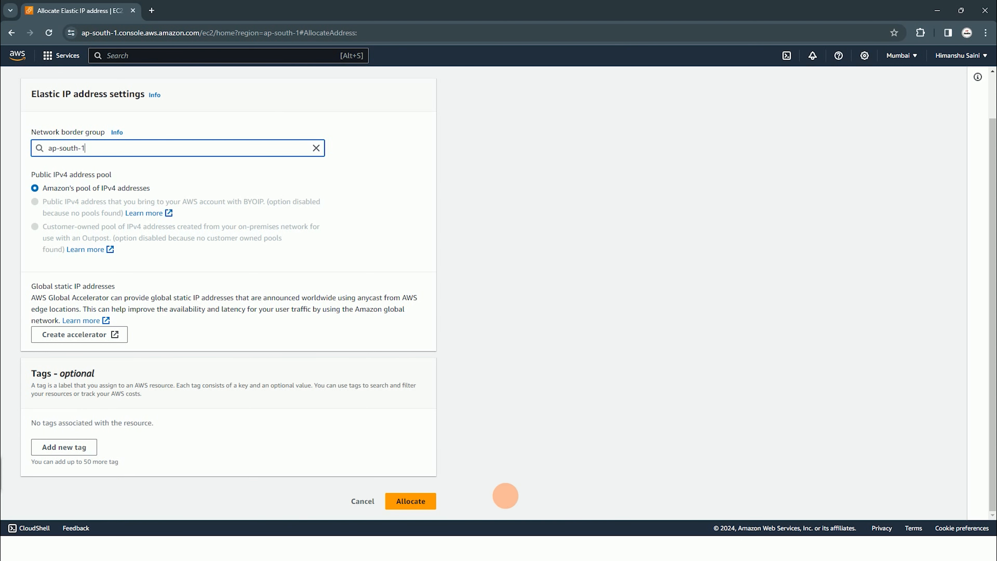
{"action": "left_click", "coordinate": [429, 503]}
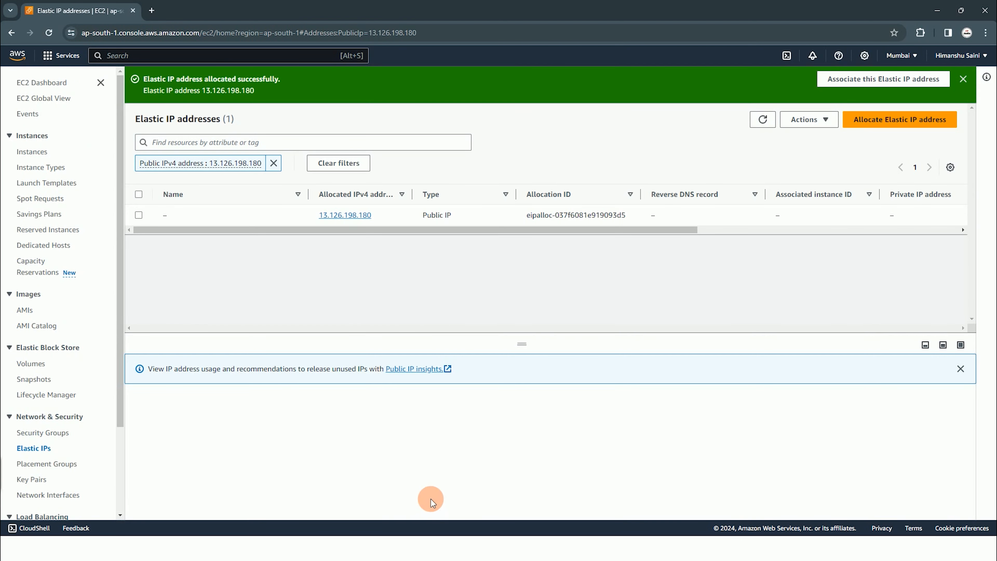
{"action": "left_click", "coordinate": [761, 120]}
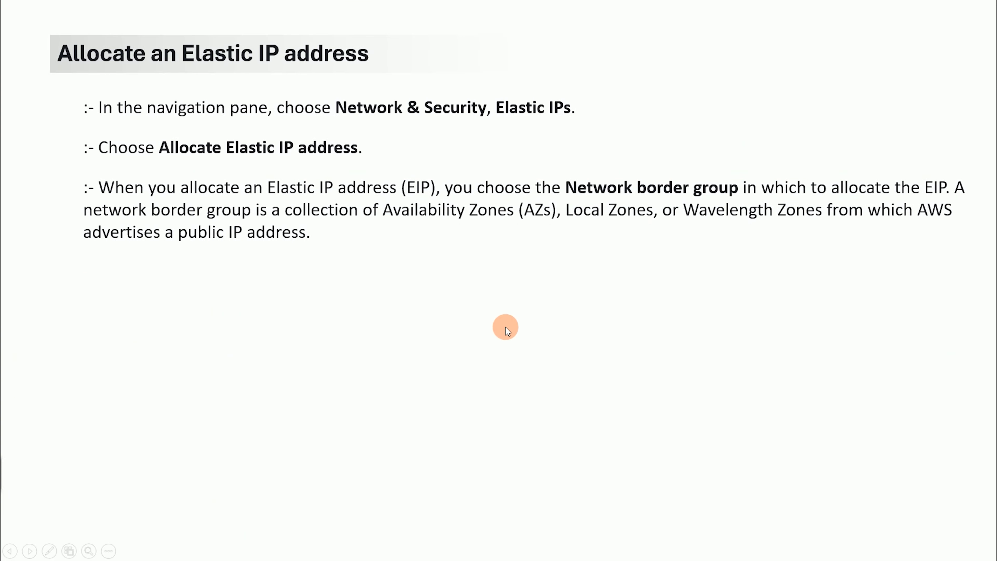
{"action": "left_click", "coordinate": [506, 327]}
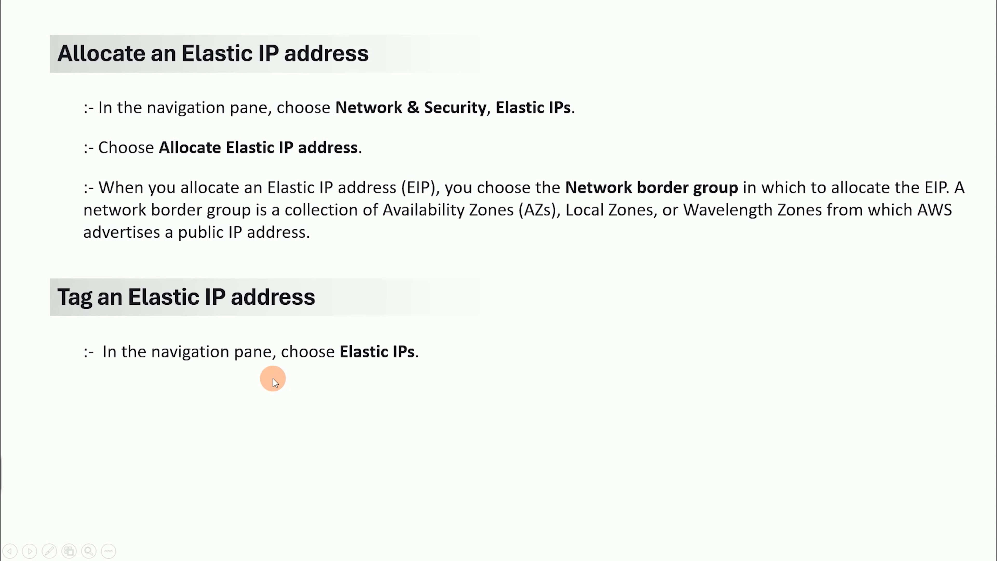
{"action": "key", "text": "Left"}
{"action": "left_click", "coordinate": [273, 377]}
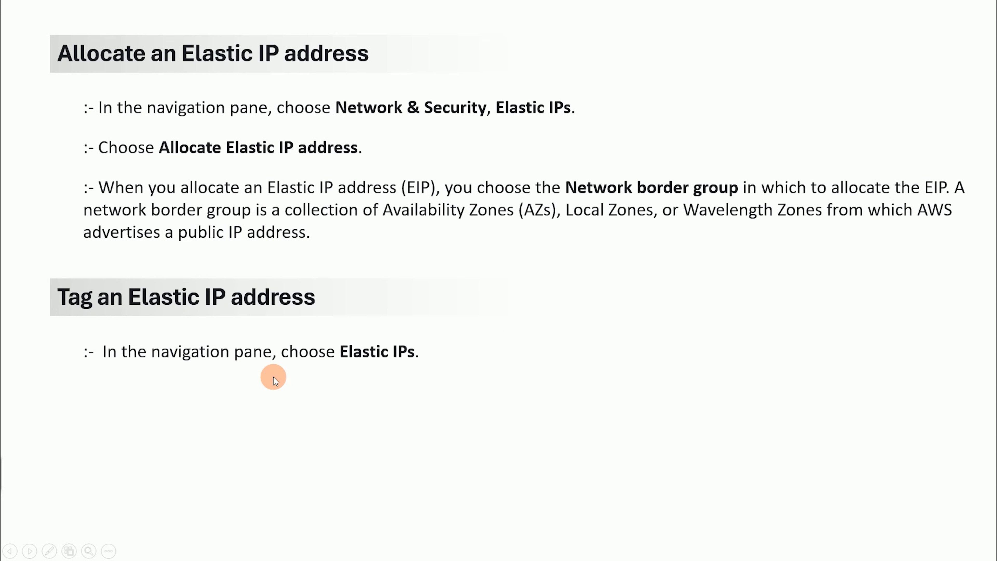
{"action": "left_click", "coordinate": [390, 389]}
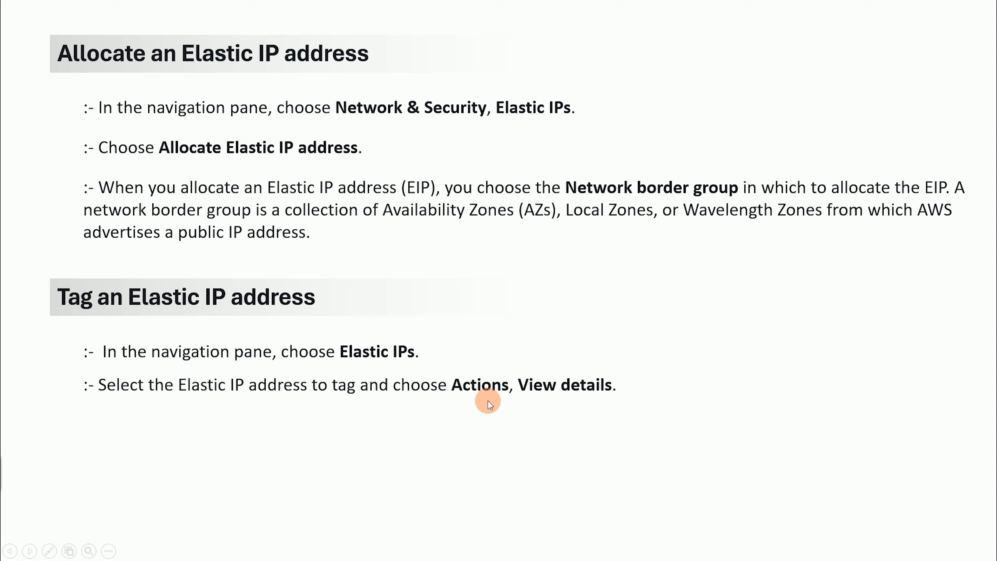
{"action": "left_click", "coordinate": [555, 413]}
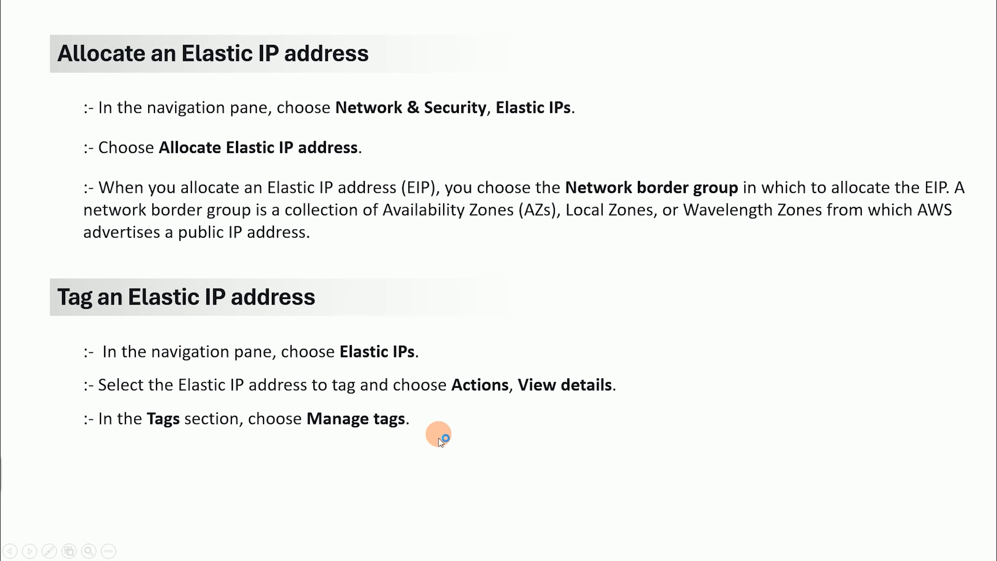
{"action": "left_click", "coordinate": [439, 439]}
{"action": "left_click", "coordinate": [260, 478]}
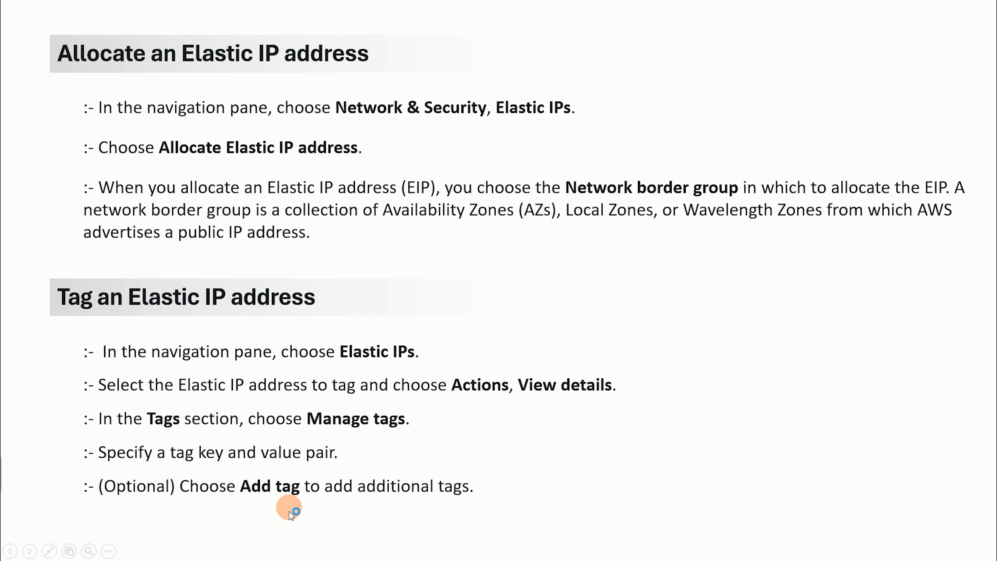
{"action": "left_click", "coordinate": [342, 499]}
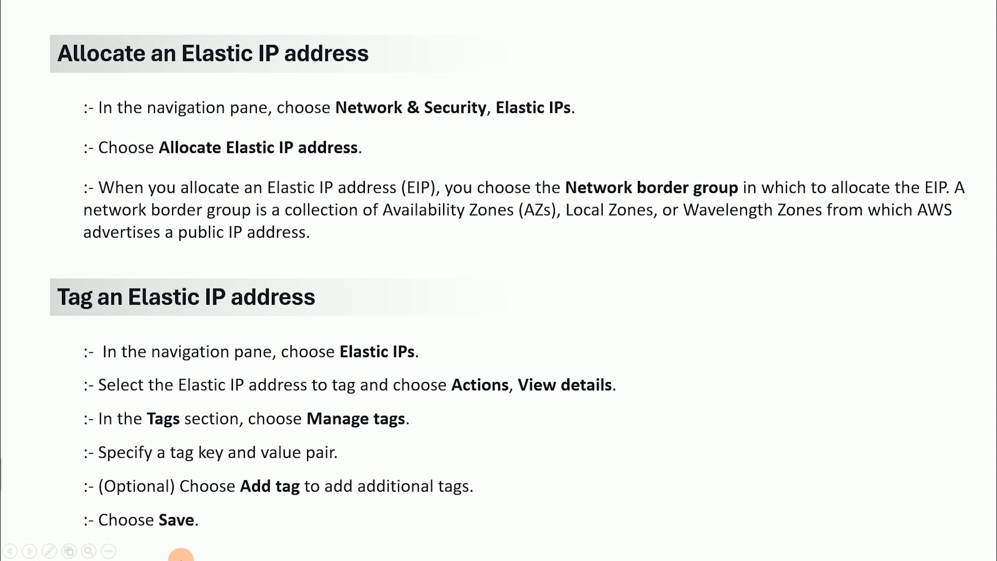
{"action": "key", "text": "Right"}
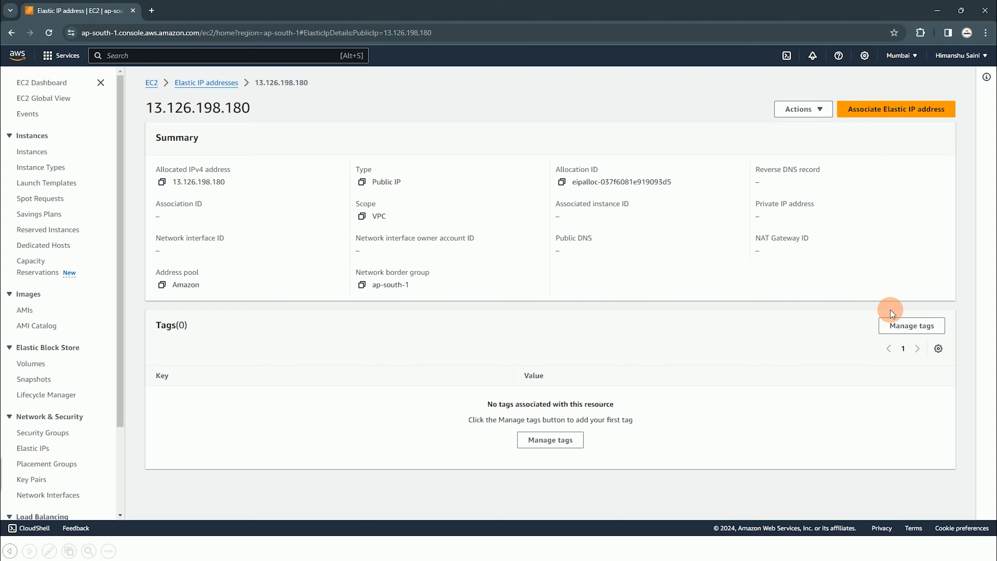
- Add a tag to the allocated Elastic IP address with key Name and value firstEIP
{"action": "left_click", "coordinate": [900, 326]}
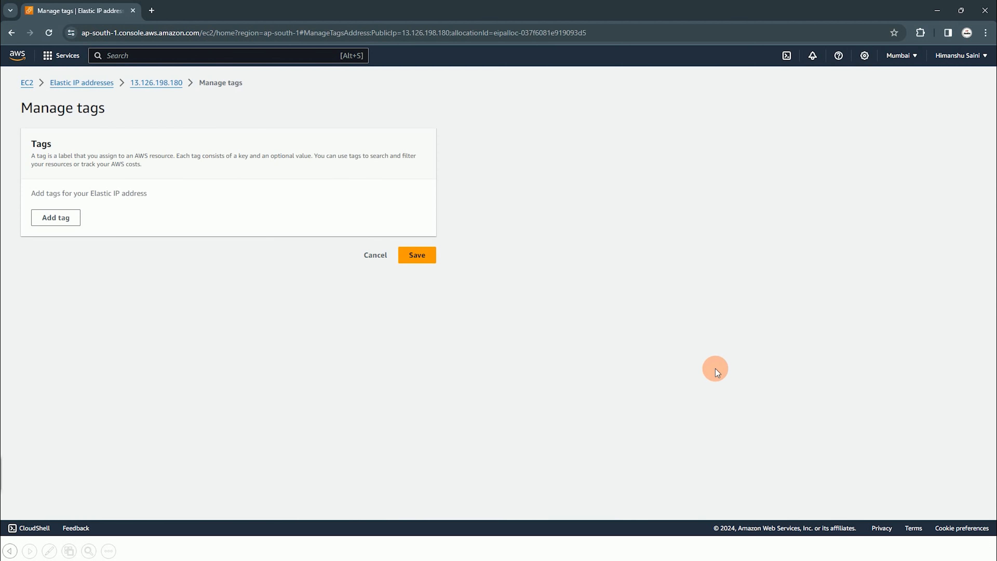
{"action": "left_click", "coordinate": [56, 218]}
{"action": "left_click", "coordinate": [88, 213]}
{"action": "type", "text": "Name"}
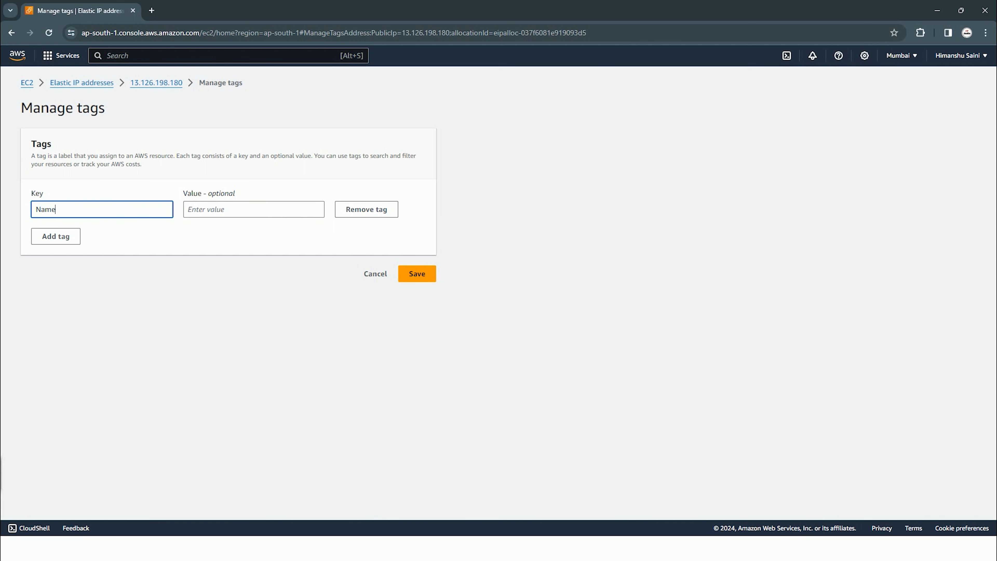
{"action": "left_click", "coordinate": [205, 209]}
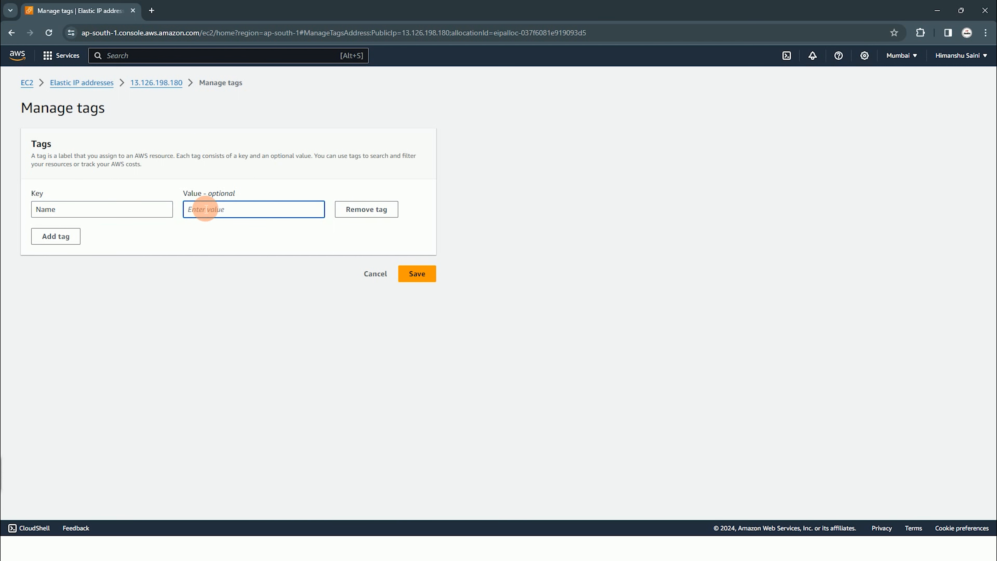
{"action": "type", "text": "firstEIP"}
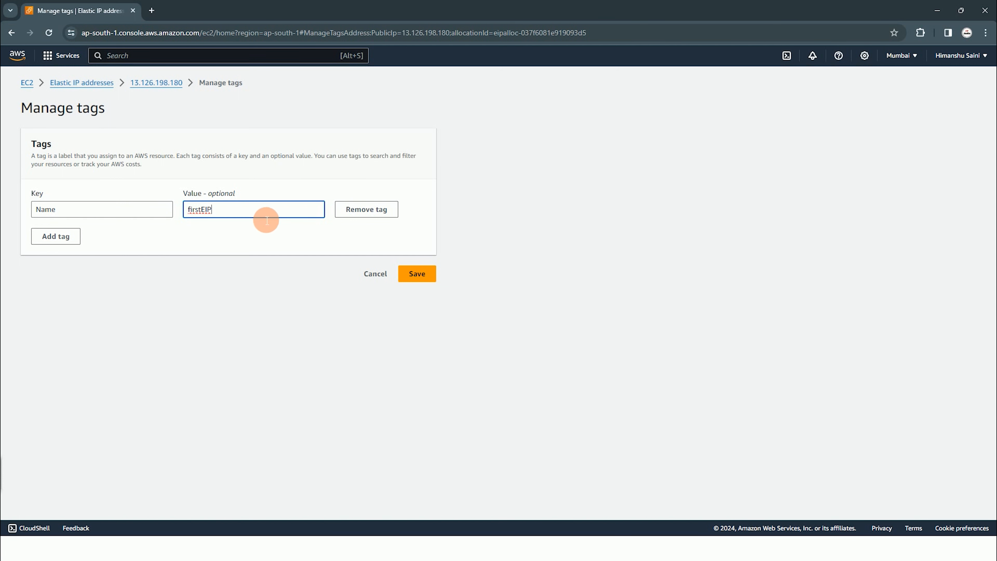
- Replace the Name tag's value with TataMotors and save the Elastic IP address tags
{"action": "left_click_drag", "start_coordinate": [236, 213], "coordinate": [146, 214]}
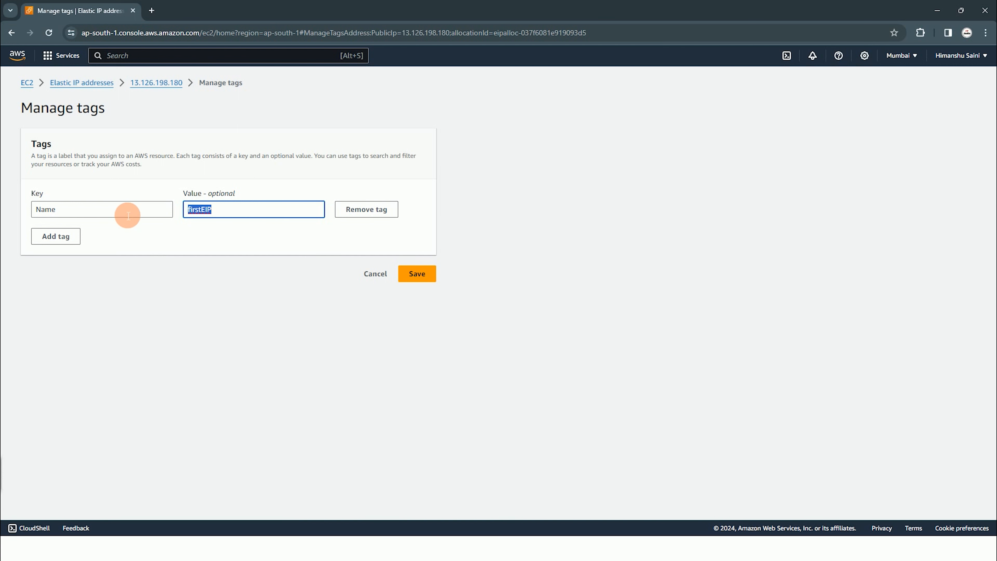
{"action": "type", "text": "TataMotors"}
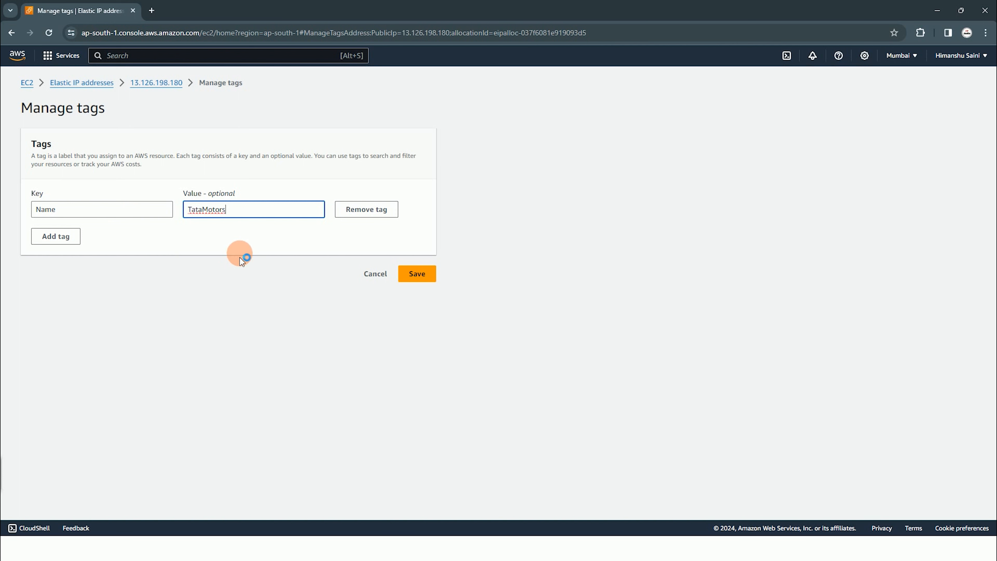
{"action": "left_click", "coordinate": [431, 275]}
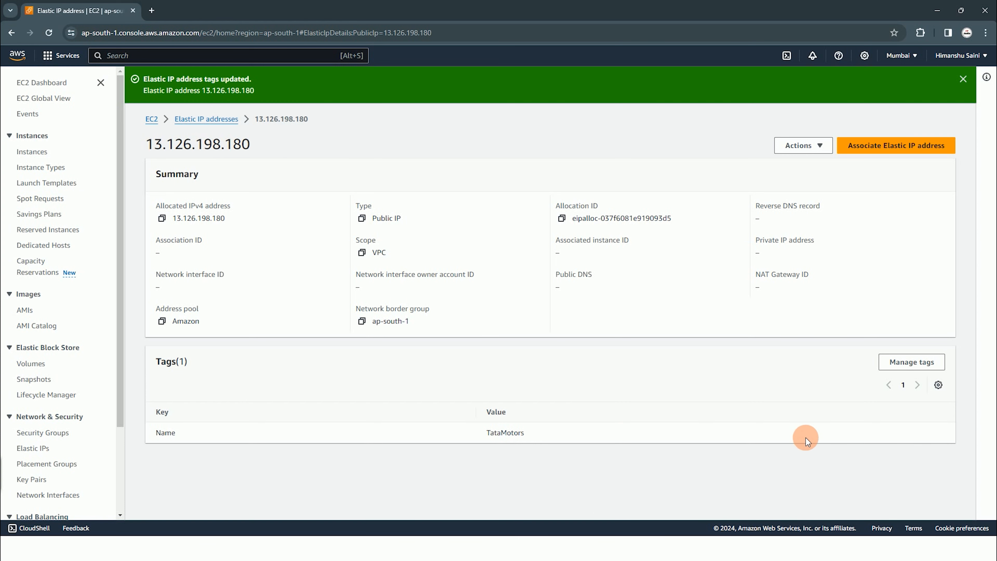
{"action": "left_click", "coordinate": [911, 362]}
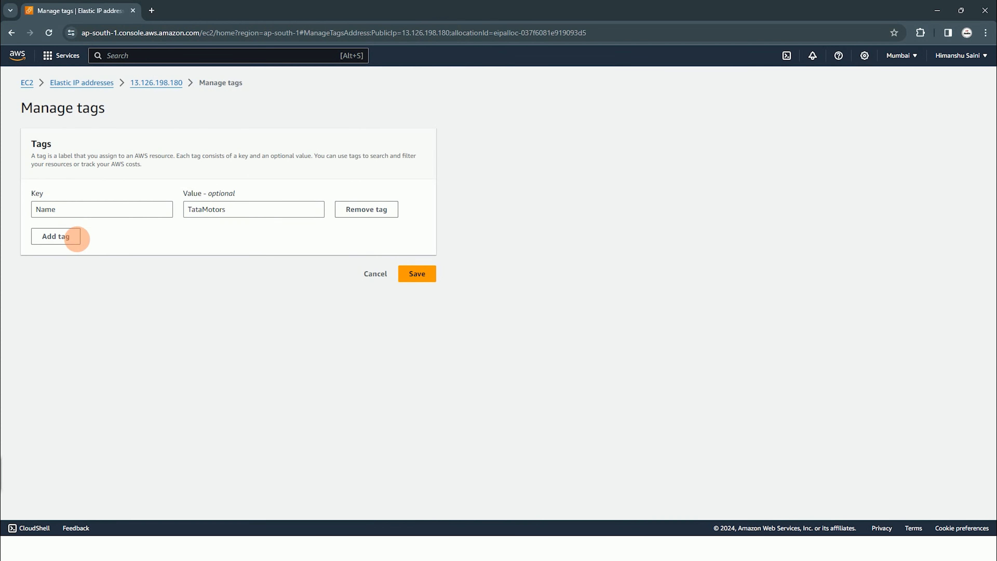
{"action": "left_click", "coordinate": [77, 238]}
{"action": "left_click", "coordinate": [54, 262]}
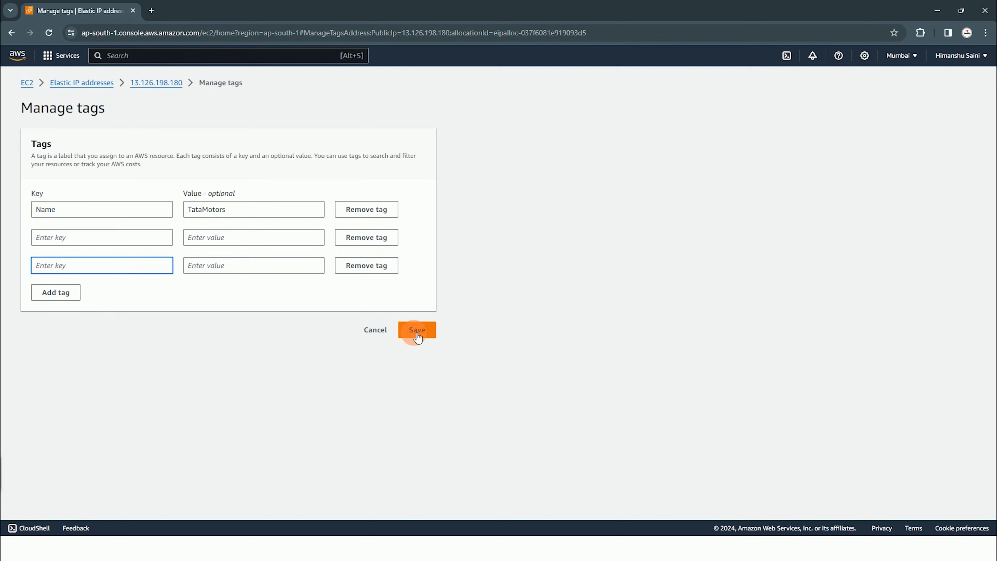
{"action": "left_click", "coordinate": [417, 331]}
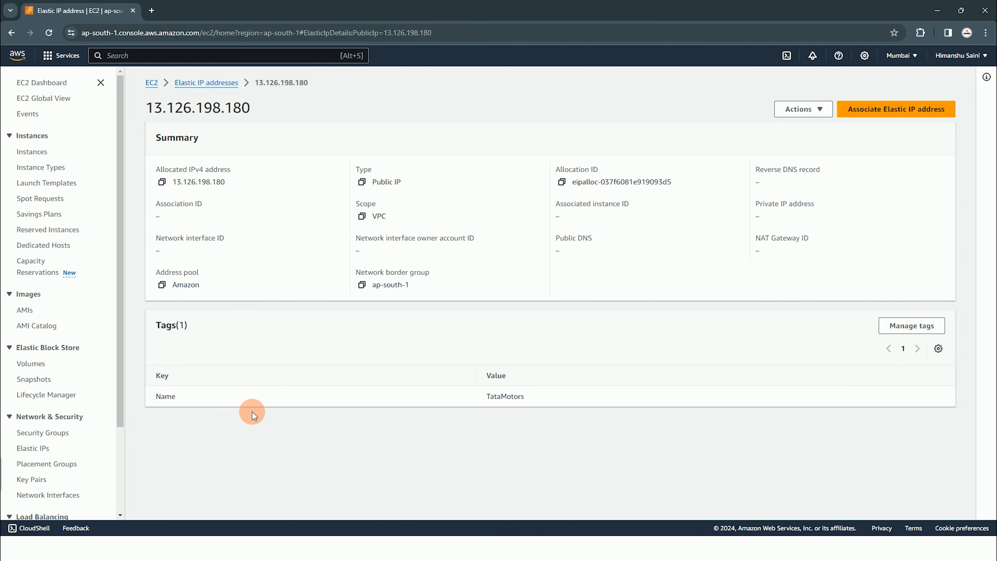
{"action": "key", "text": "alt+Tab"}
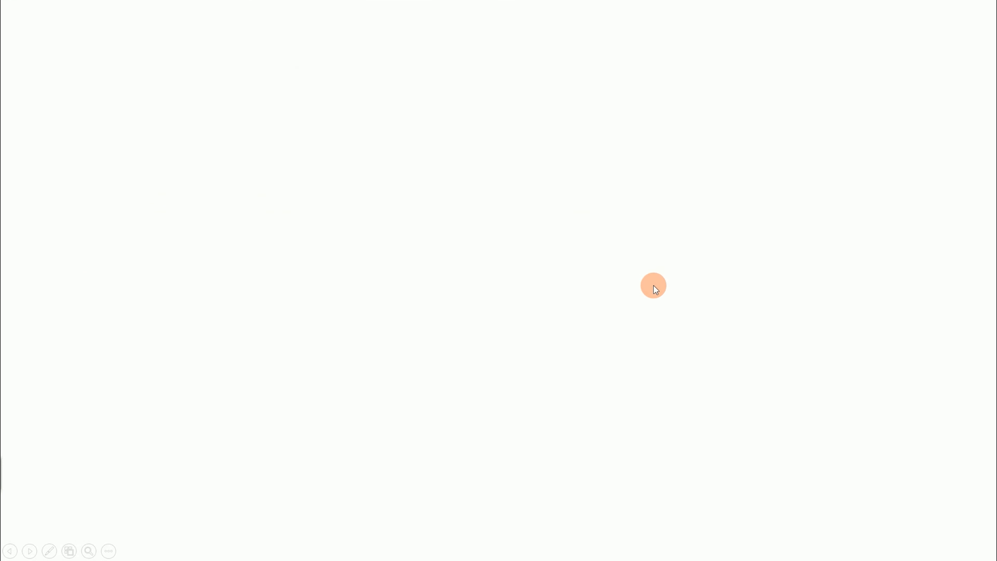
{"action": "left_click", "coordinate": [654, 290]}
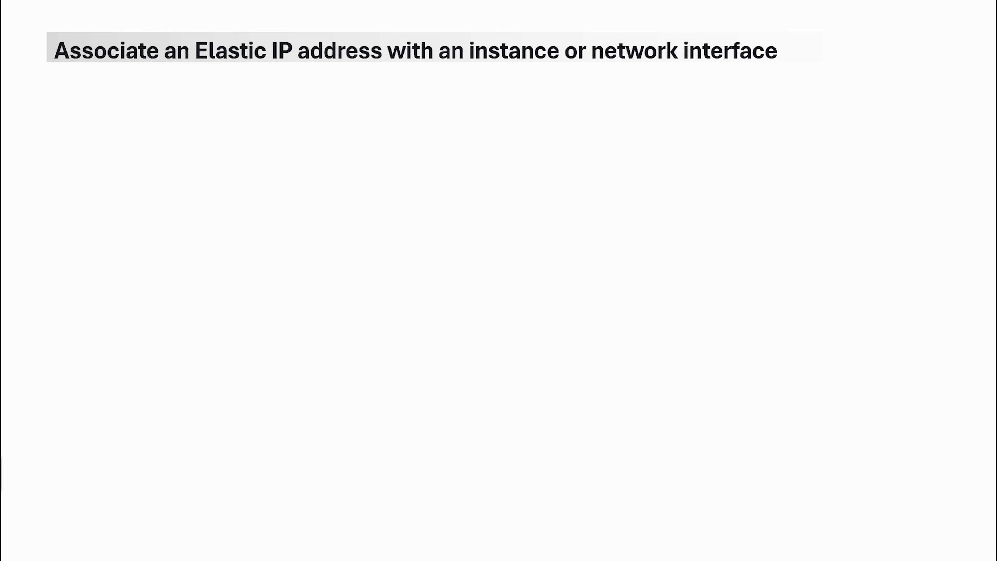
{"action": "left_click", "coordinate": [388, 127]}
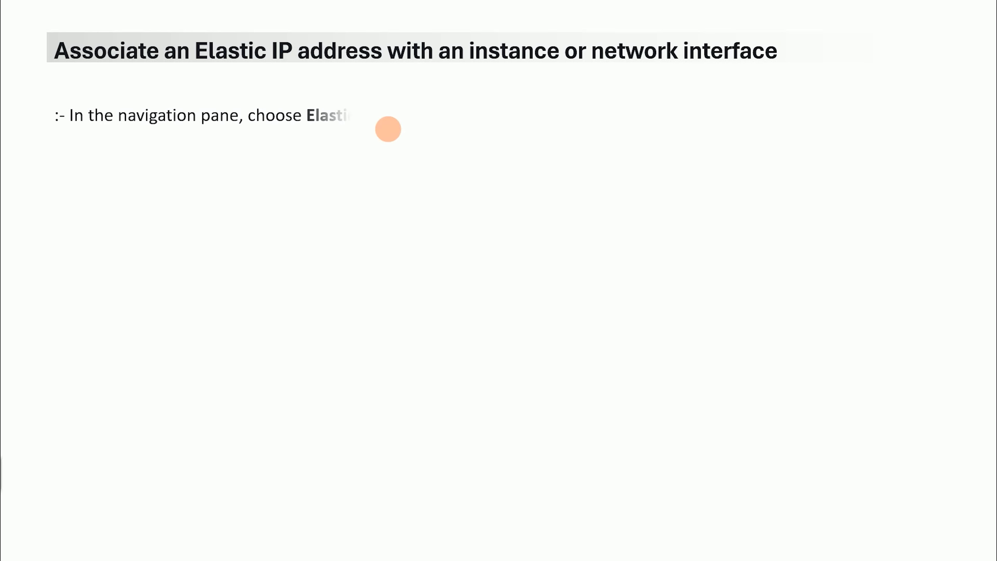
{"action": "left_click", "coordinate": [183, 160]}
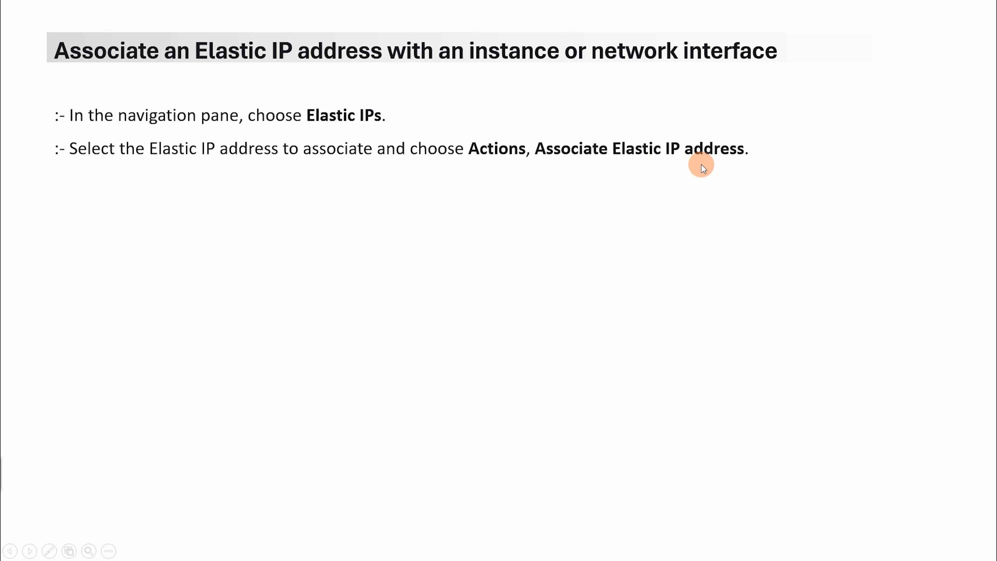
{"action": "left_click", "coordinate": [216, 229]}
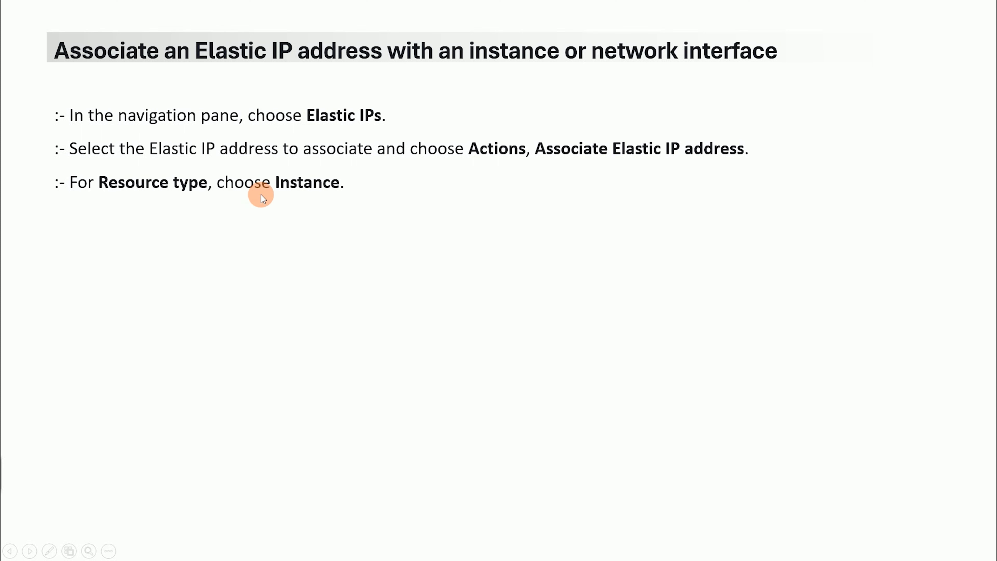
{"action": "left_click", "coordinate": [275, 208]}
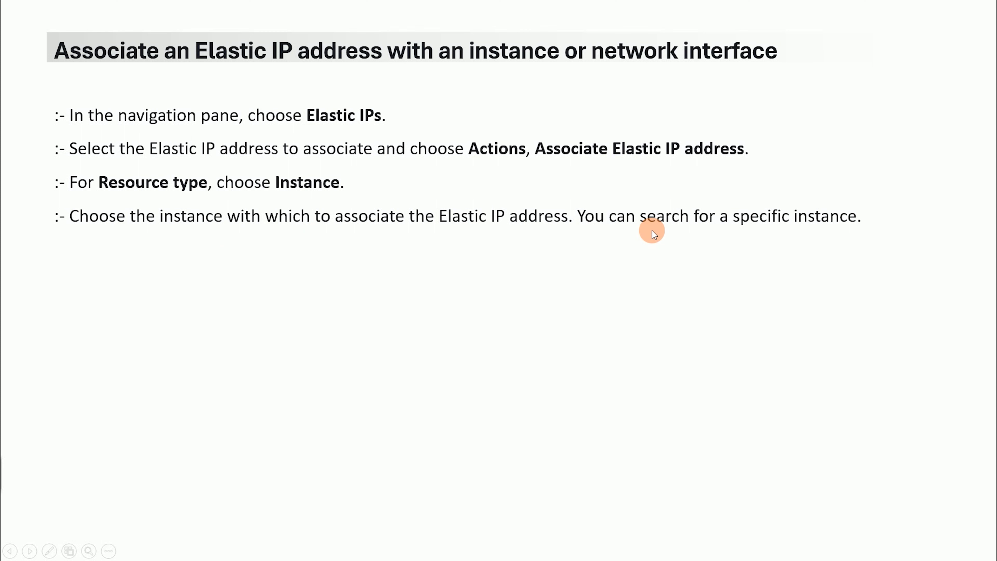
{"action": "left_click", "coordinate": [607, 233]}
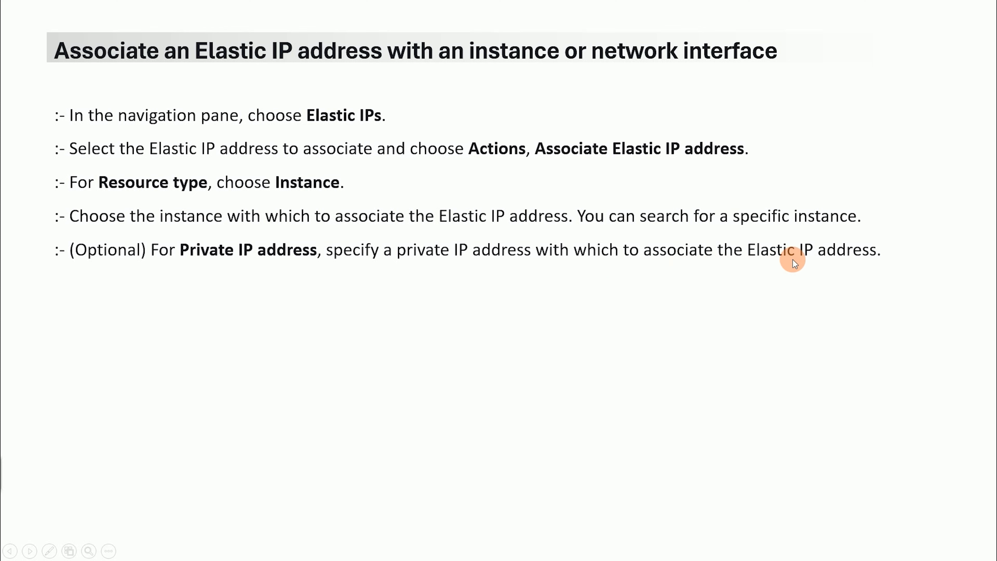
{"action": "left_click", "coordinate": [262, 287]}
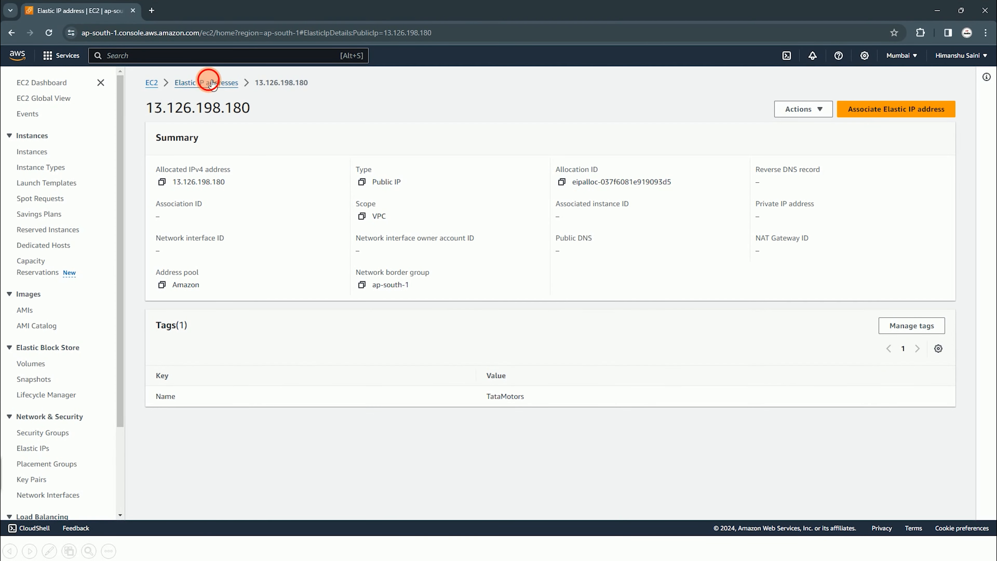
- Start launching a new EC2 instance from the instances list and name it eip
{"action": "left_click", "coordinate": [208, 80]}
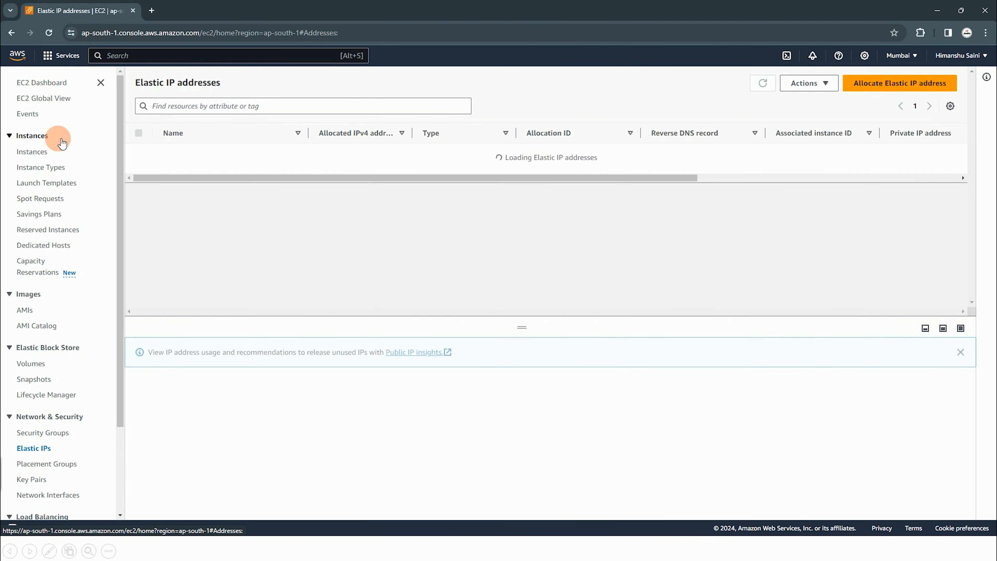
{"action": "left_click", "coordinate": [33, 151]}
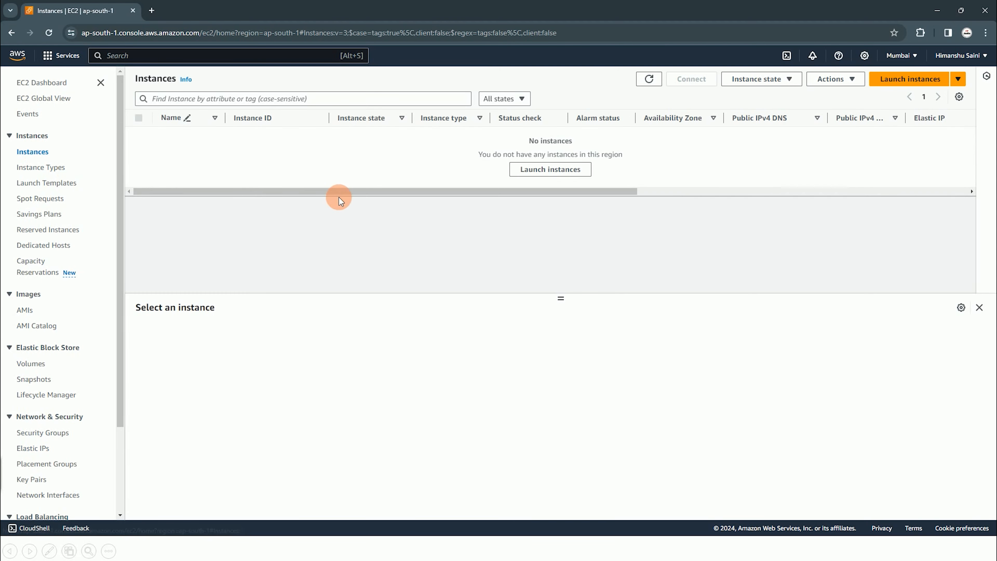
{"action": "left_click", "coordinate": [903, 79]}
{"action": "type", "text": "eip"}
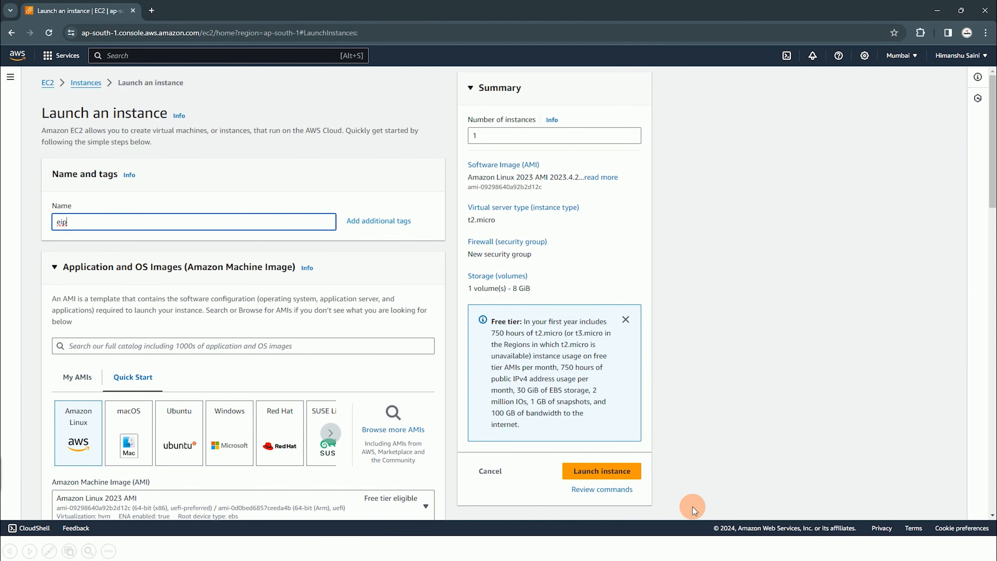
- Set the key pair to Proceed without a key pair and launch the instance
{"action": "left_click", "coordinate": [602, 470]}
{"action": "left_click", "coordinate": [161, 88]}
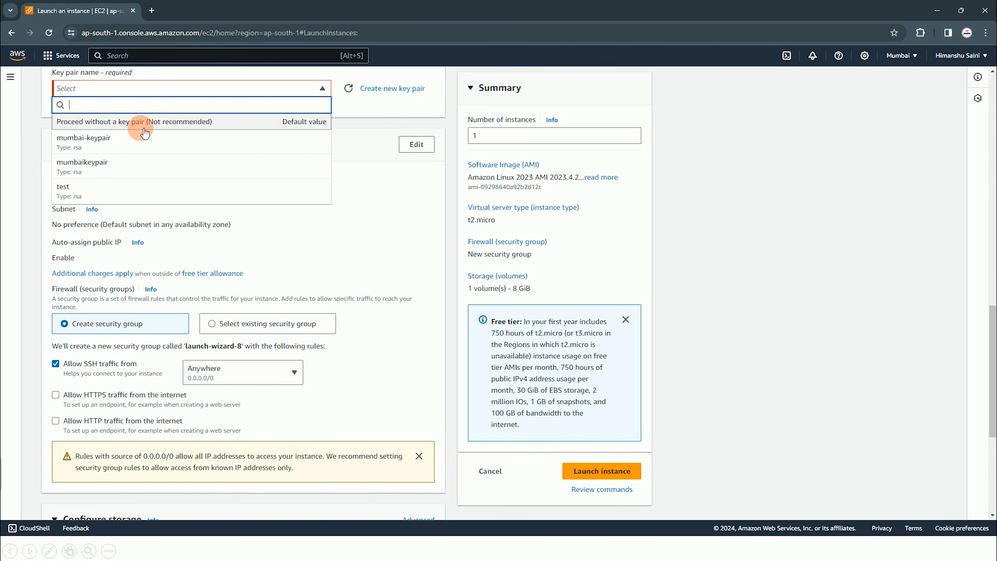
{"action": "left_click", "coordinate": [163, 123]}
{"action": "left_click", "coordinate": [611, 471]}
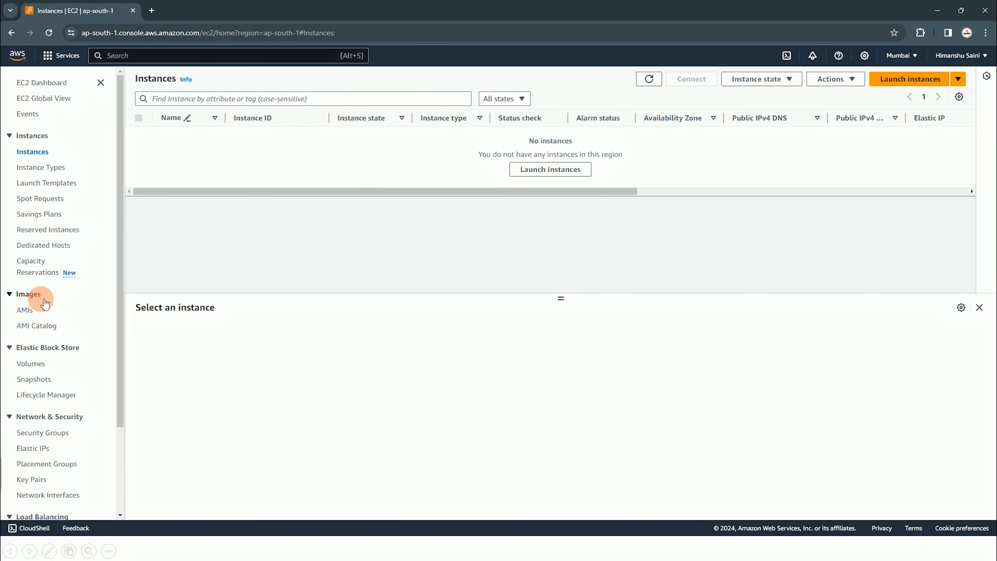
{"action": "left_click", "coordinate": [44, 450]}
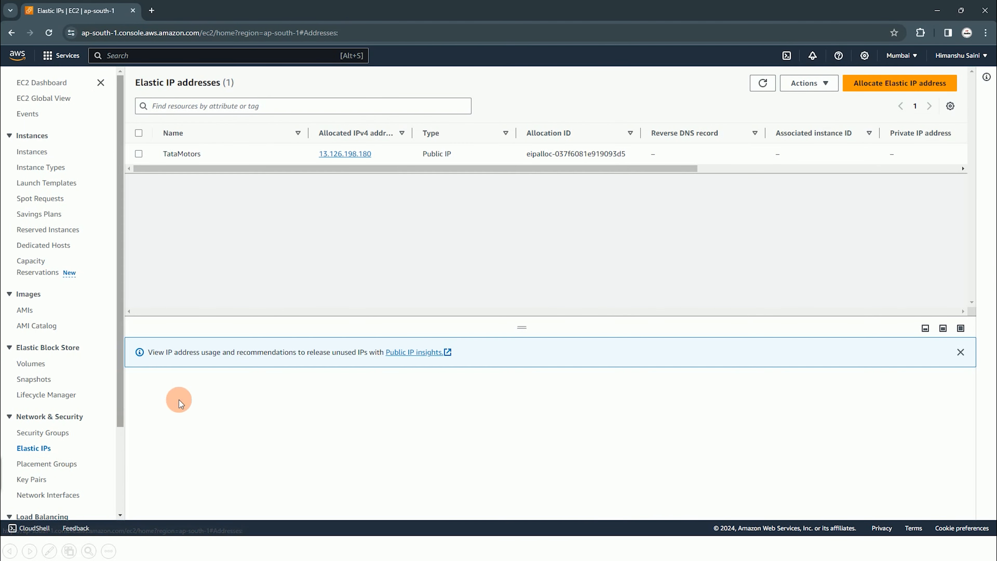
{"action": "left_click", "coordinate": [139, 153]}
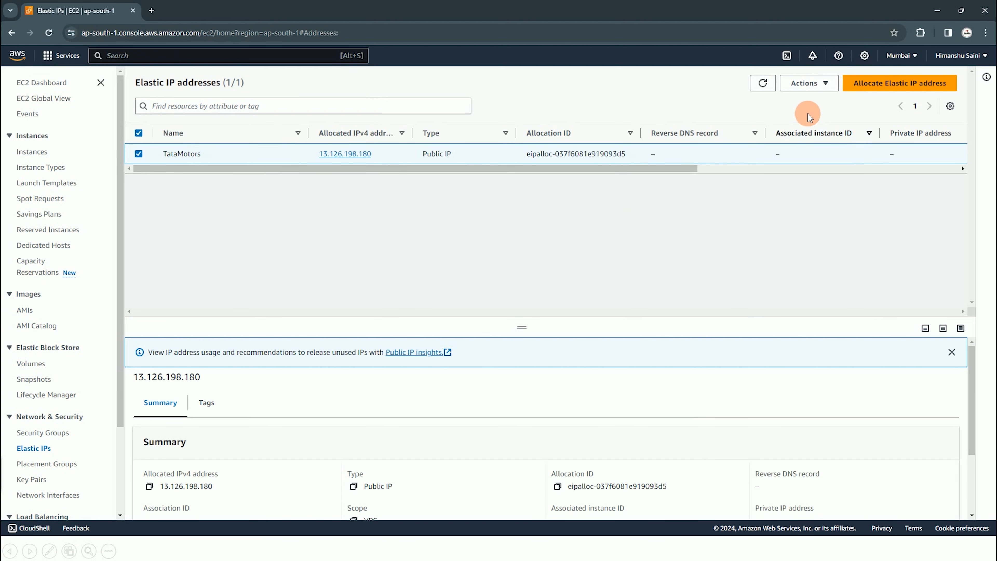
{"action": "left_click", "coordinate": [808, 84]}
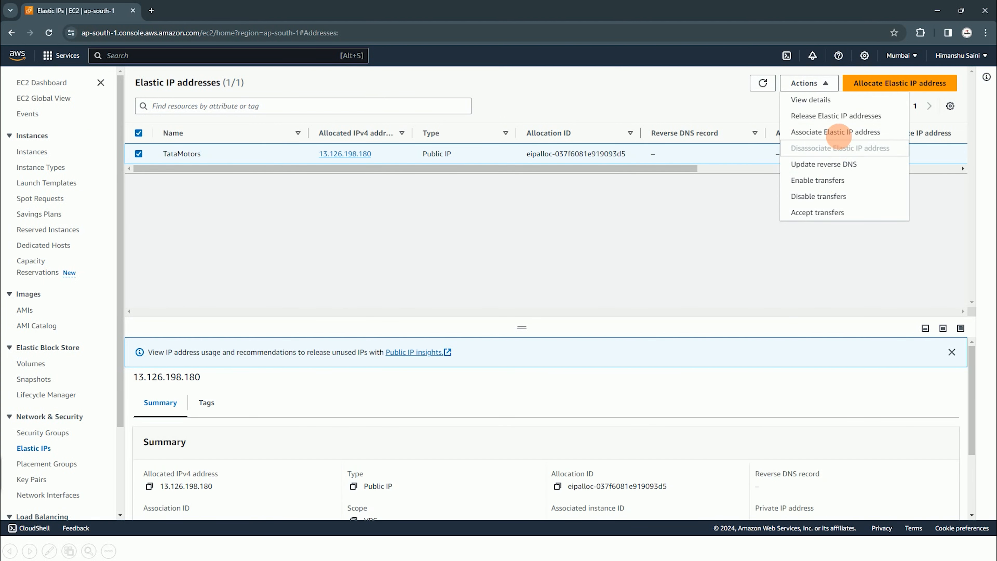
{"action": "left_click", "coordinate": [840, 132]}
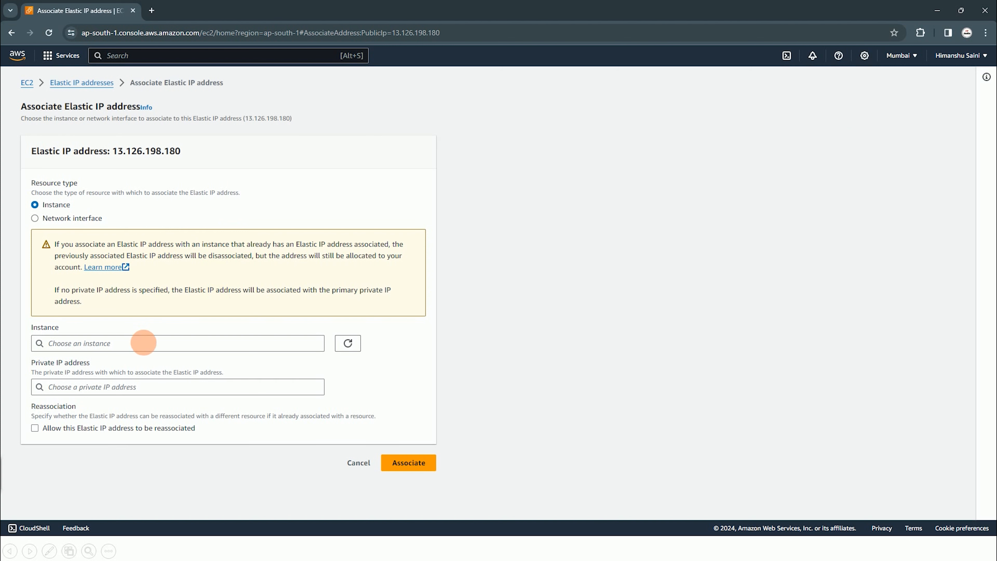
{"action": "left_click", "coordinate": [140, 343]}
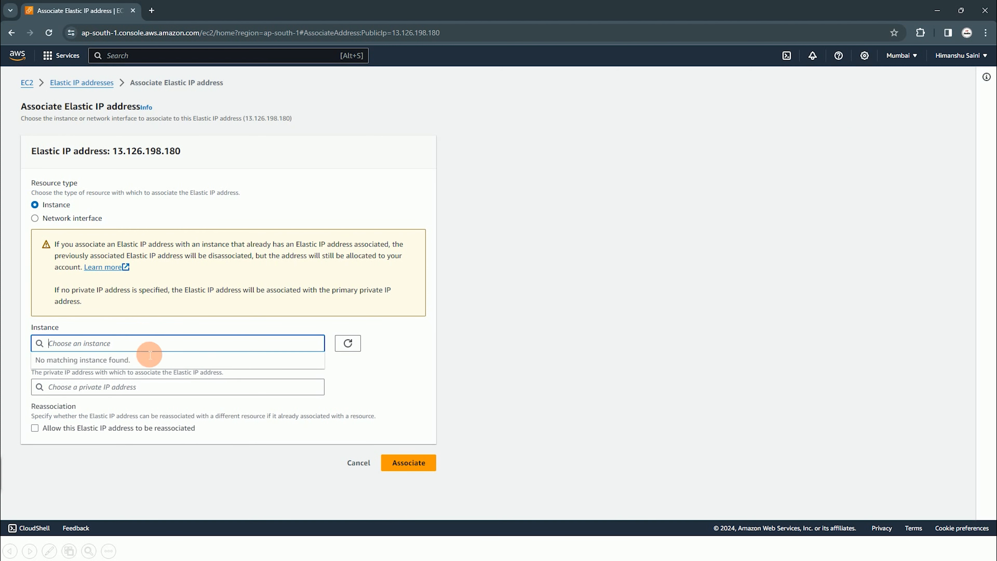
{"action": "left_click", "coordinate": [347, 344]}
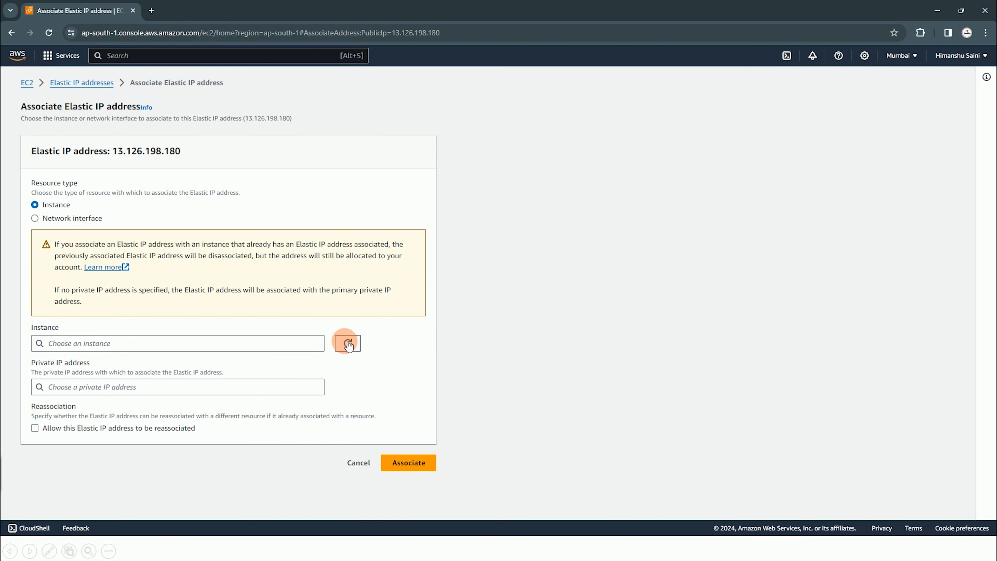
{"action": "left_click", "coordinate": [82, 83]}
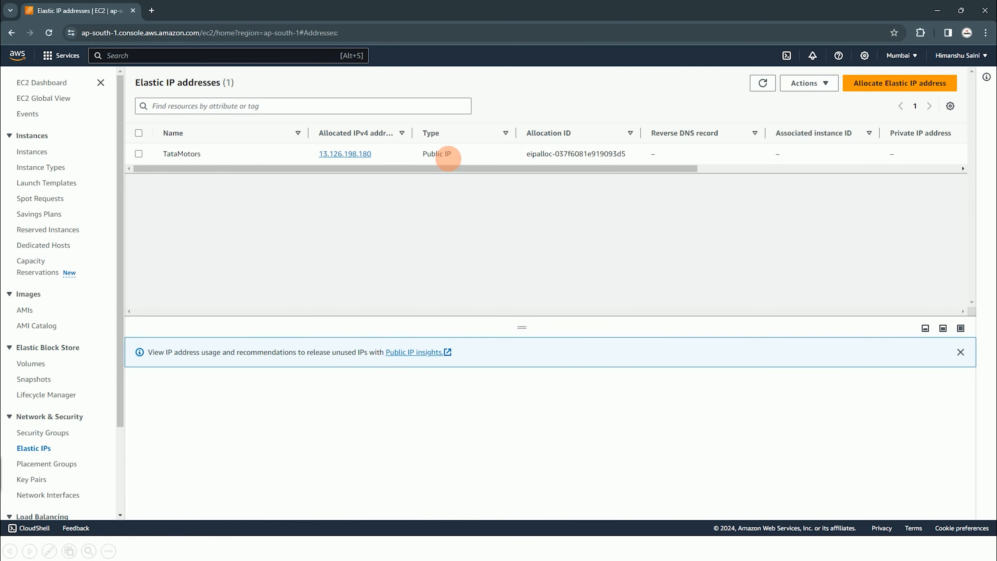
- Refresh the instances list and open the Associate Elastic IP address form for the TataMotors address
{"action": "left_click", "coordinate": [46, 157]}
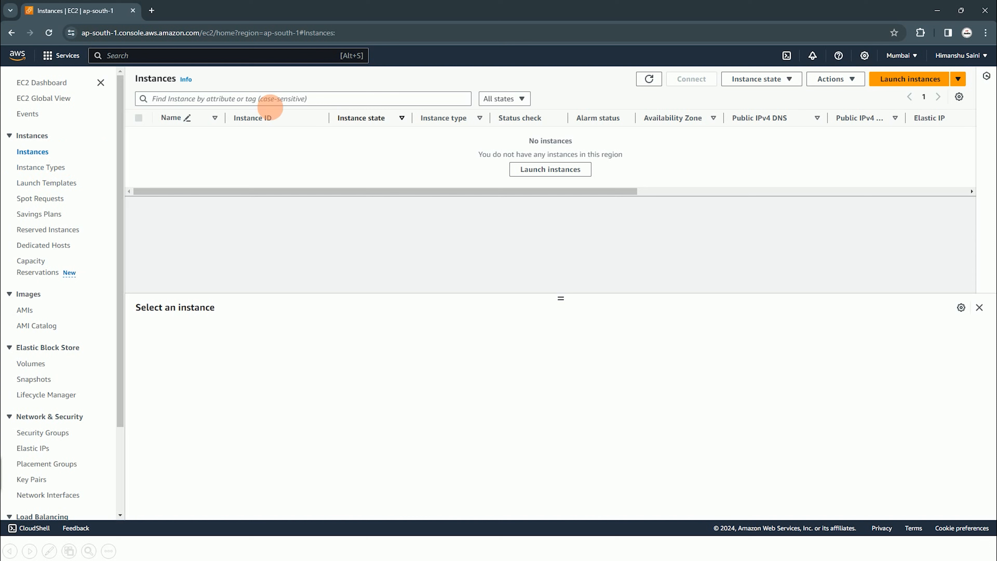
{"action": "left_click", "coordinate": [650, 79]}
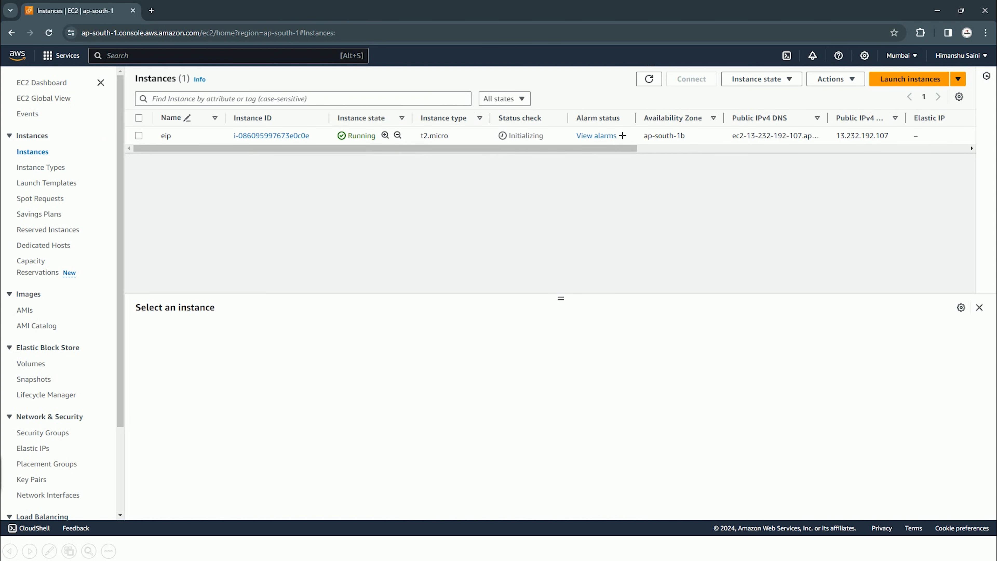
{"action": "left_click", "coordinate": [34, 448]}
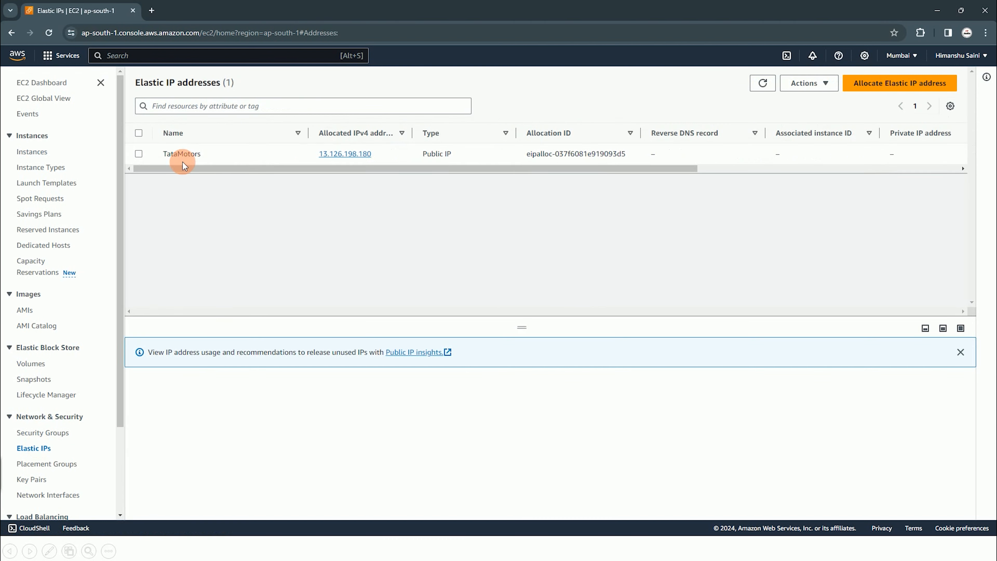
{"action": "left_click", "coordinate": [138, 154]}
{"action": "left_click", "coordinate": [809, 83]}
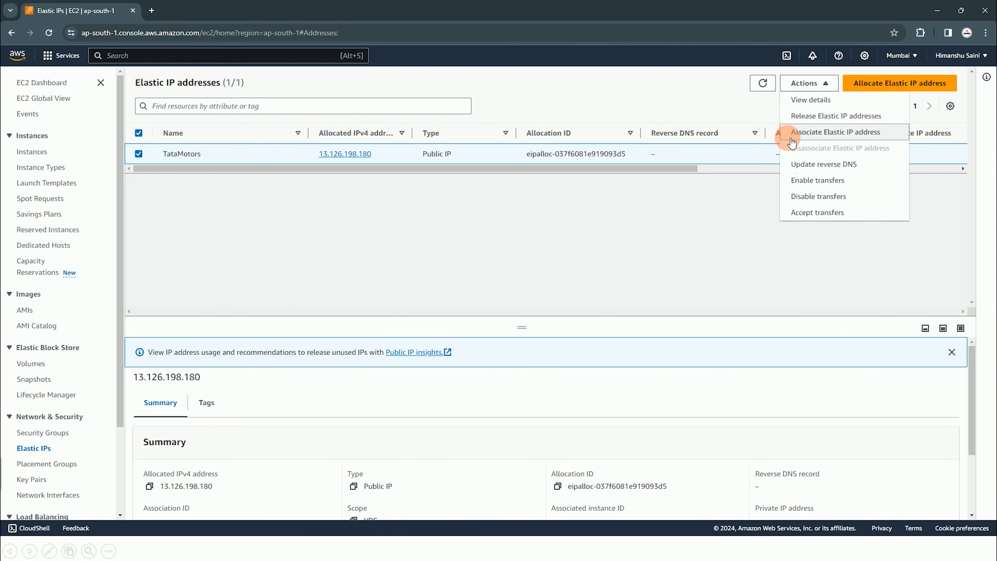
{"action": "left_click", "coordinate": [821, 132]}
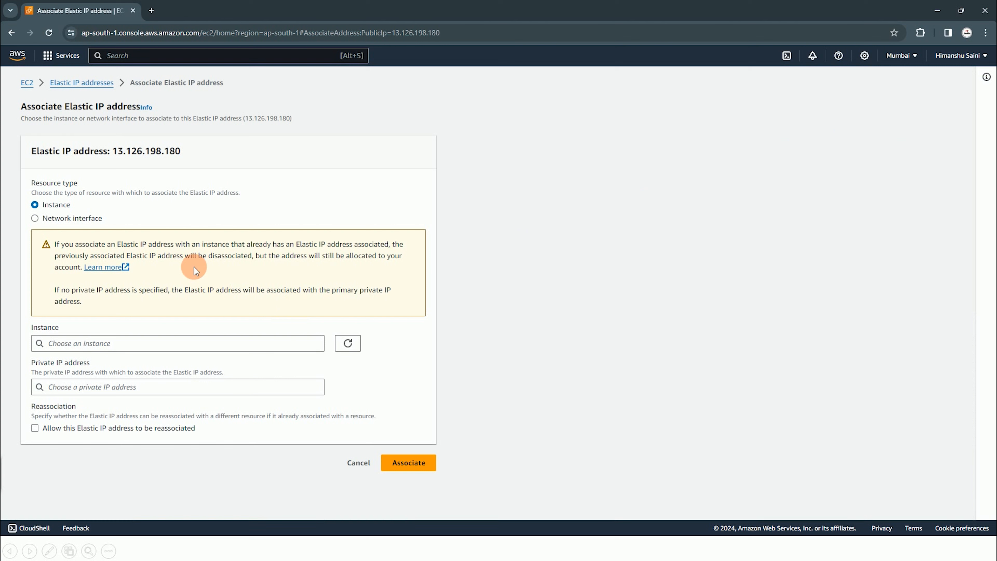
{"action": "left_click", "coordinate": [172, 348]}
{"action": "left_click", "coordinate": [176, 360]}
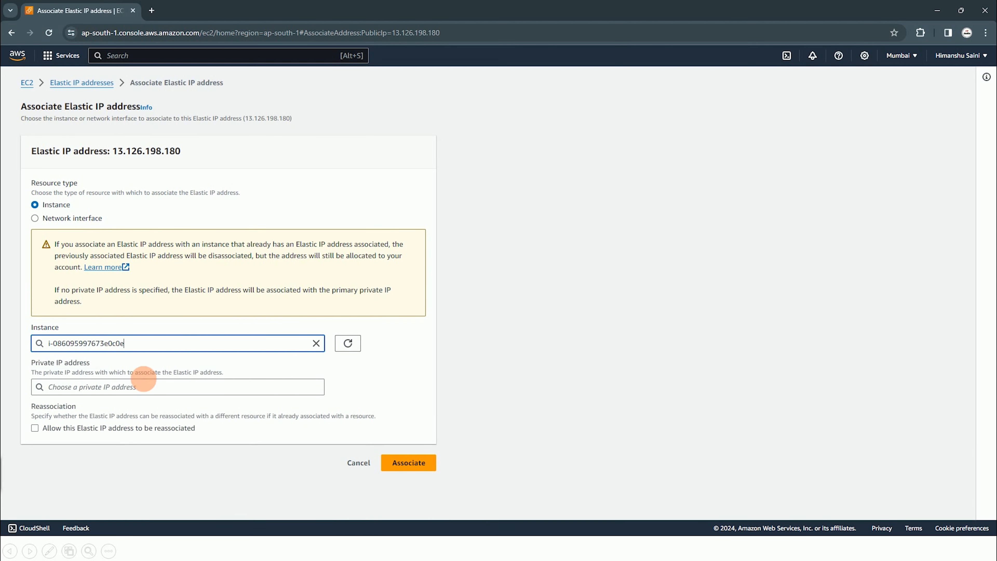
{"action": "left_click", "coordinate": [144, 381]}
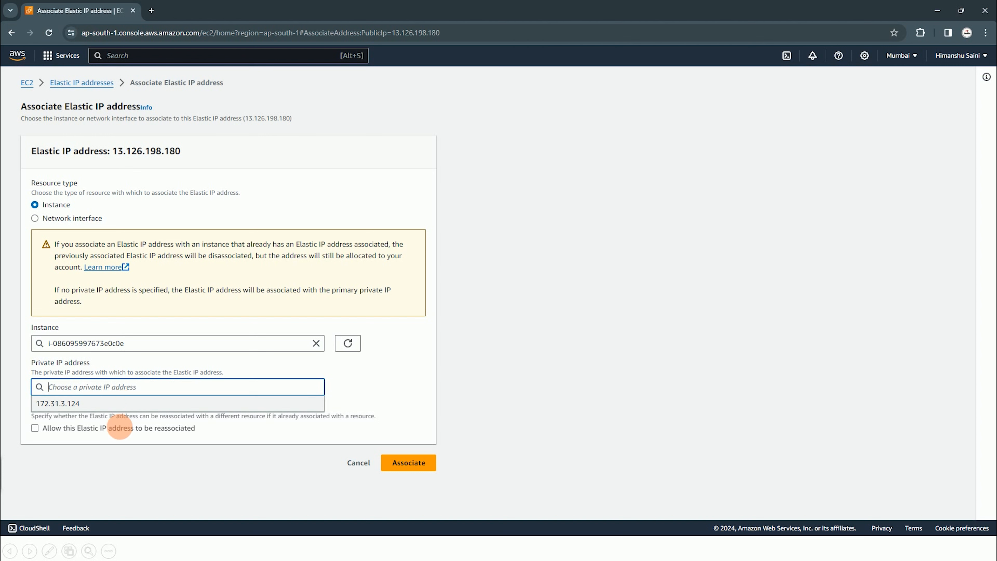
{"action": "left_click", "coordinate": [147, 487]}
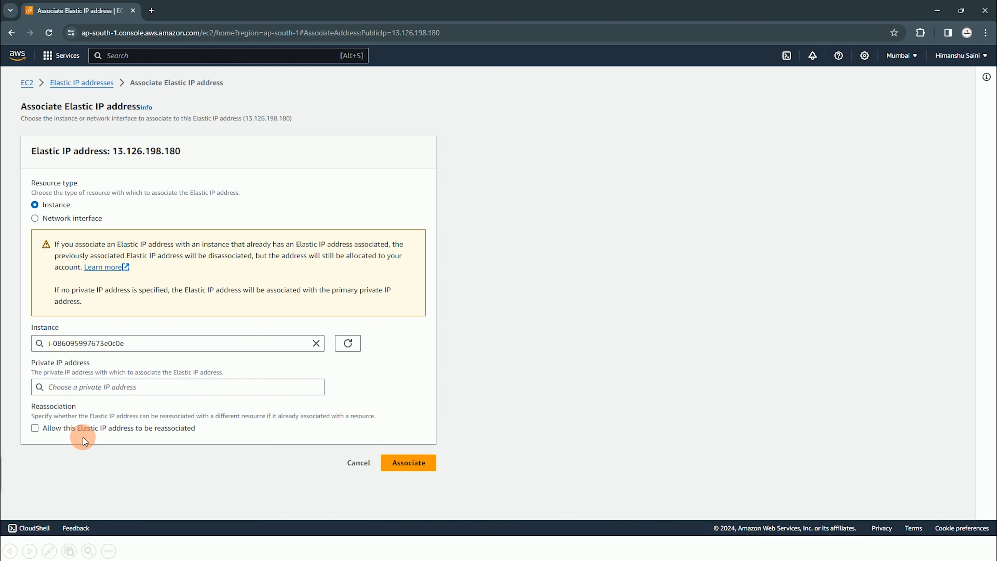
{"action": "left_click", "coordinate": [414, 463]}
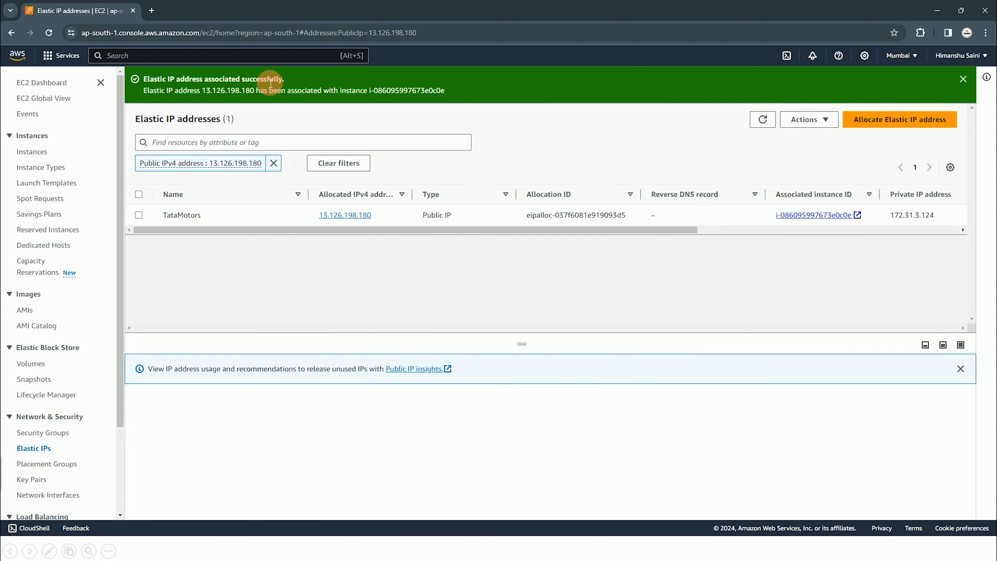
{"action": "left_click", "coordinate": [936, 9]}
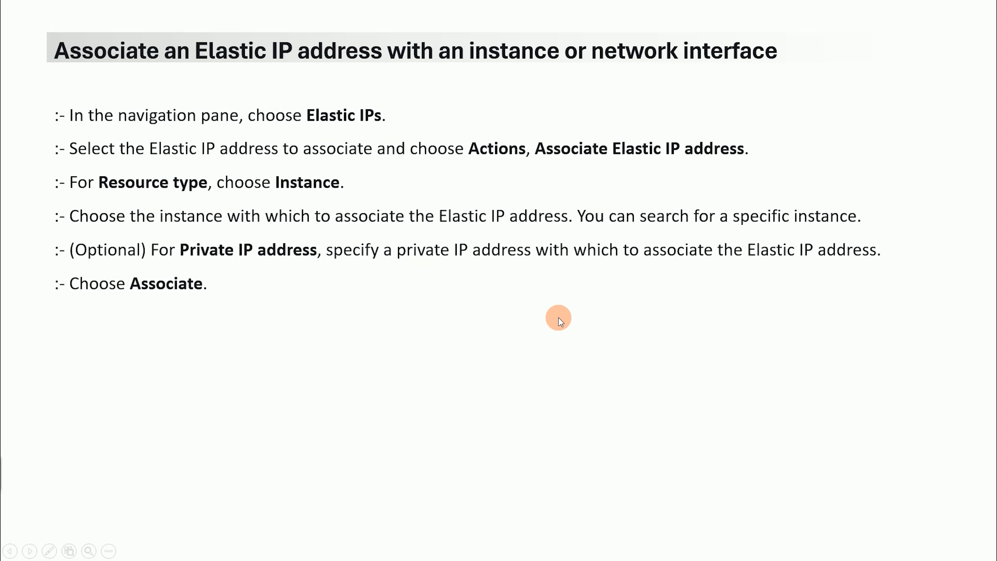
{"action": "left_click", "coordinate": [542, 335]}
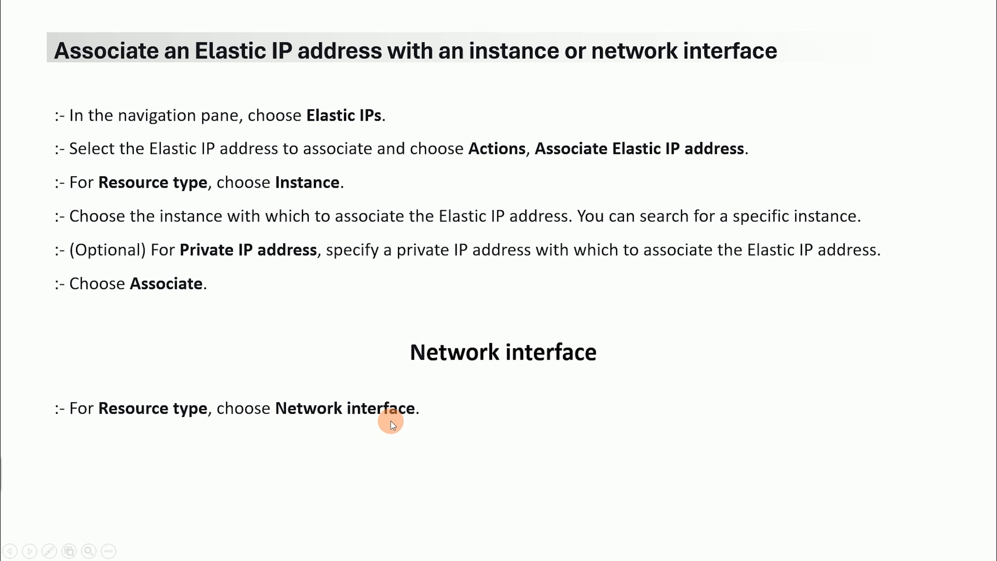
{"action": "left_click", "coordinate": [373, 430]}
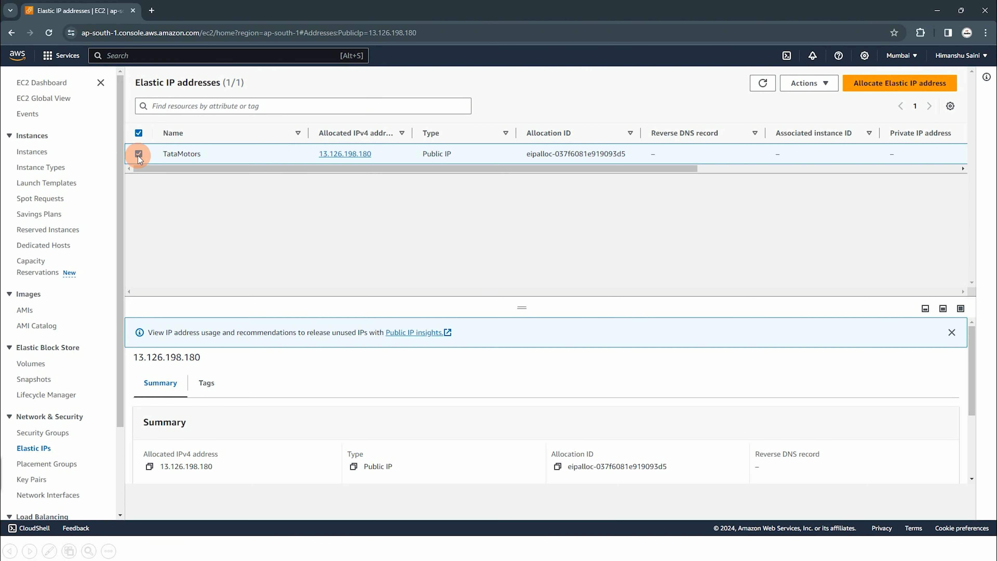
- Open the association form for the TataMotors Elastic IP address and set the resource type to Network interface
{"action": "left_click", "coordinate": [137, 154]}
{"action": "left_click", "coordinate": [188, 149]}
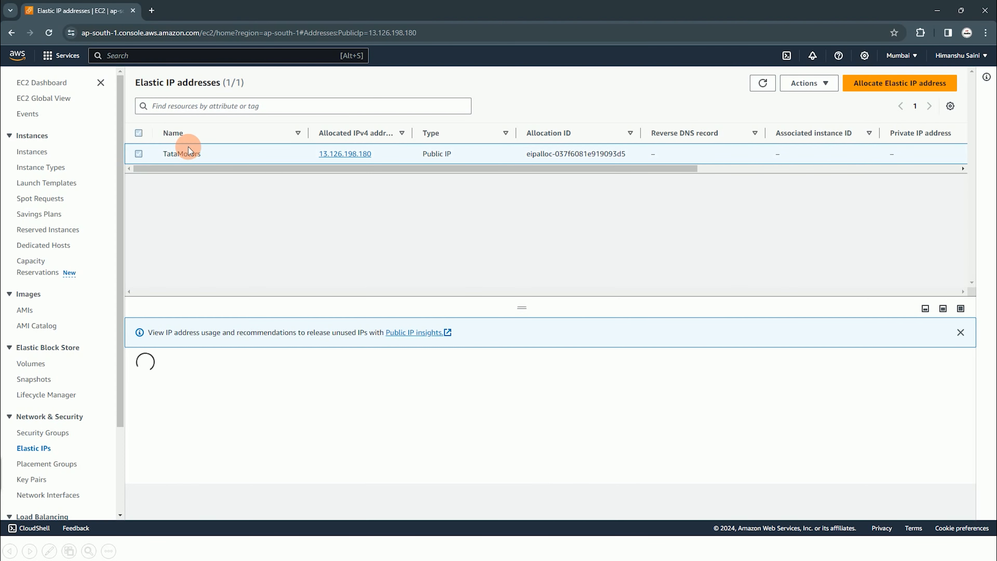
{"action": "left_click", "coordinate": [808, 83]}
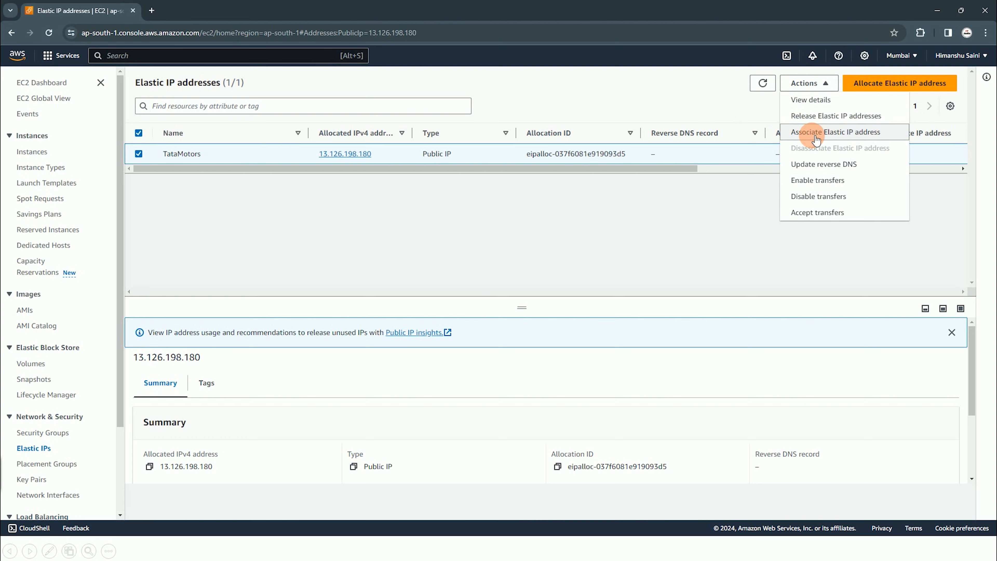
{"action": "left_click", "coordinate": [816, 133]}
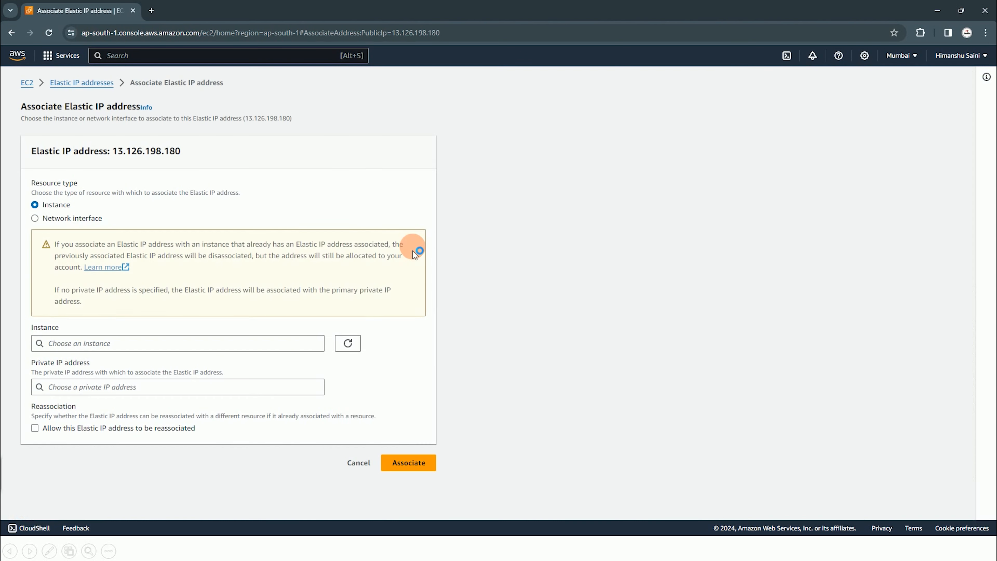
{"action": "left_click", "coordinate": [70, 218]}
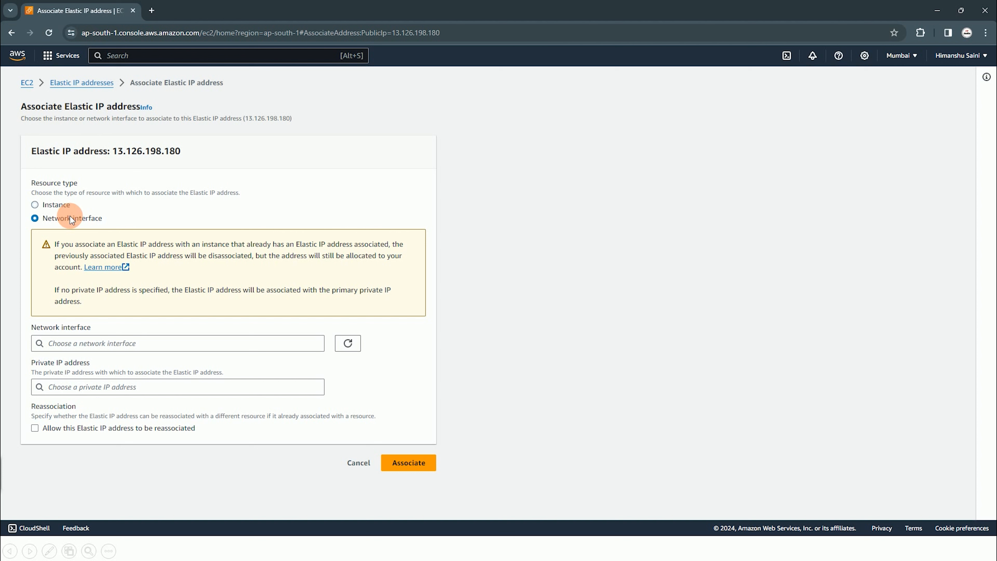
- Associate the Elastic IP address with network interface eni-00da258e6d6ac73bd, leaving the private IP address unspecified
{"action": "left_click", "coordinate": [197, 344]}
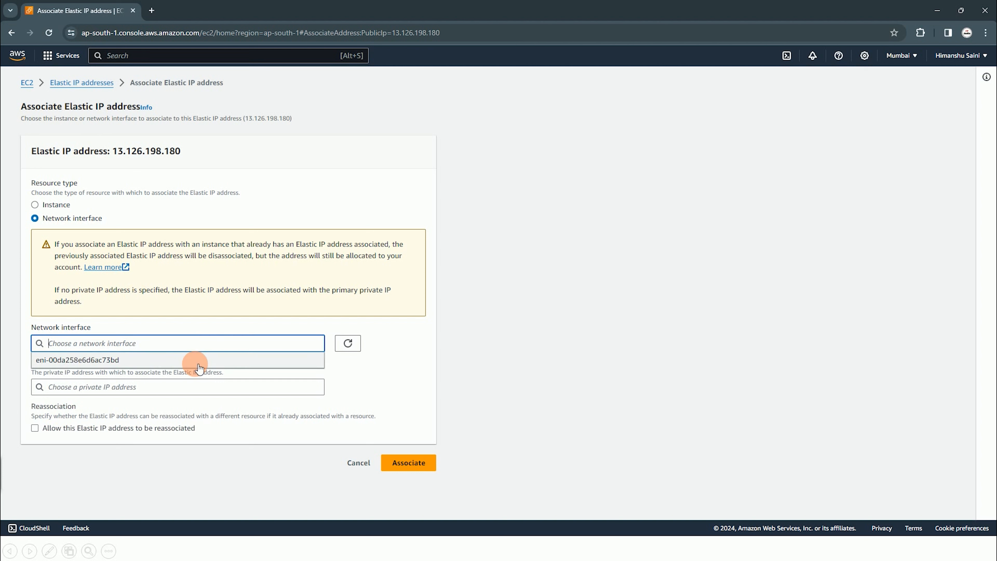
{"action": "left_click", "coordinate": [170, 360]}
{"action": "left_click", "coordinate": [150, 387]}
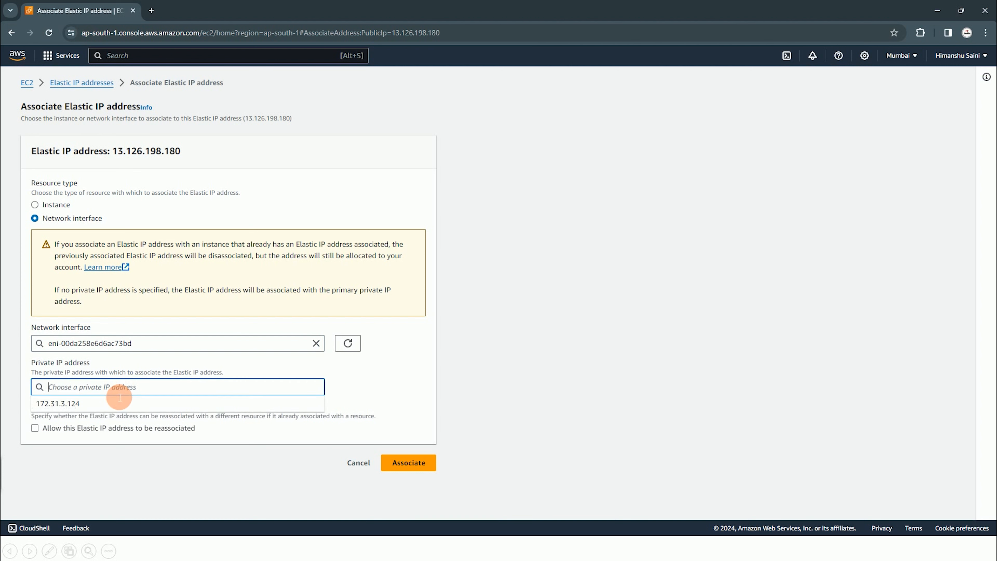
{"action": "left_click", "coordinate": [134, 483]}
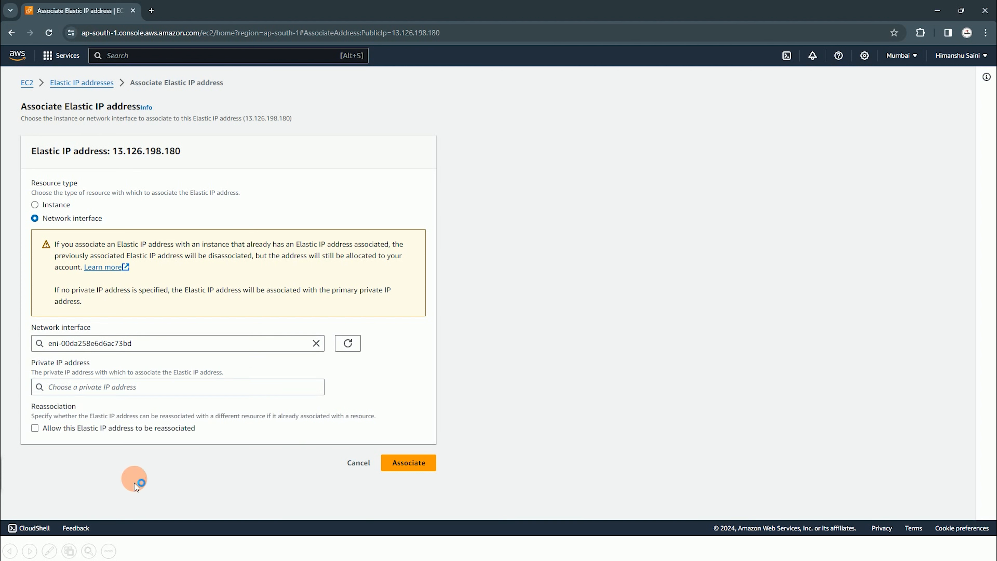
{"action": "left_click", "coordinate": [413, 462]}
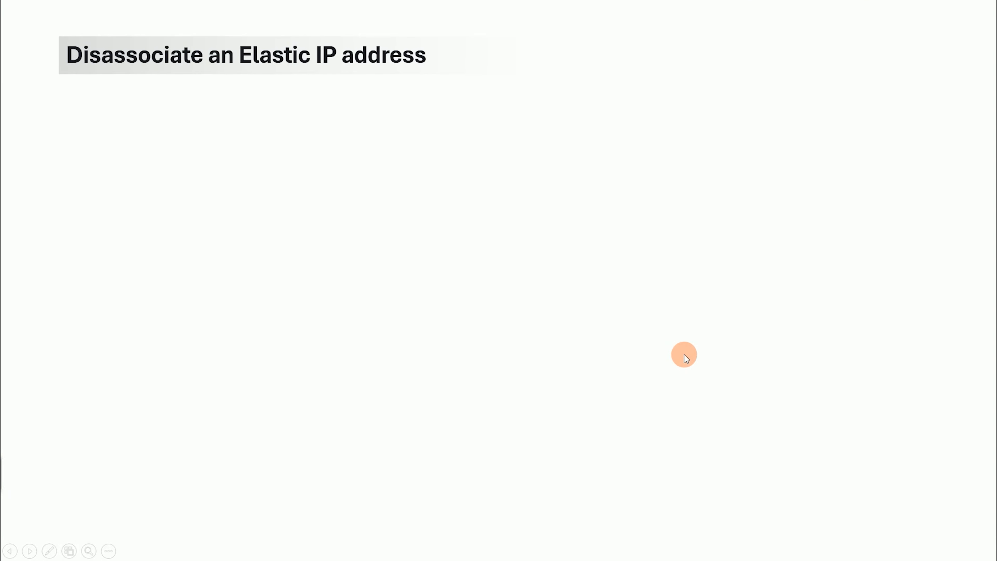
{"action": "key", "text": "Right"}
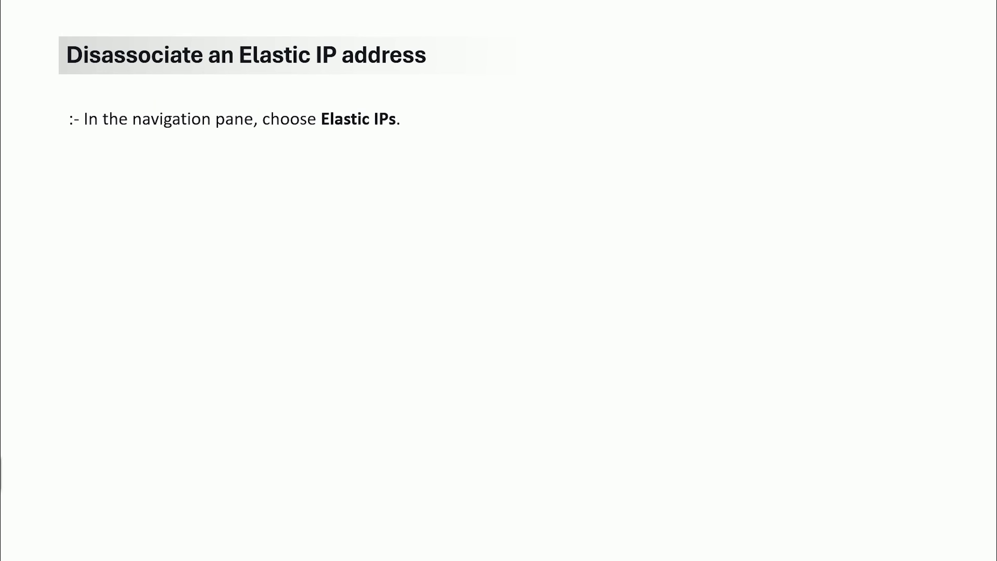
{"action": "key", "text": "Right"}
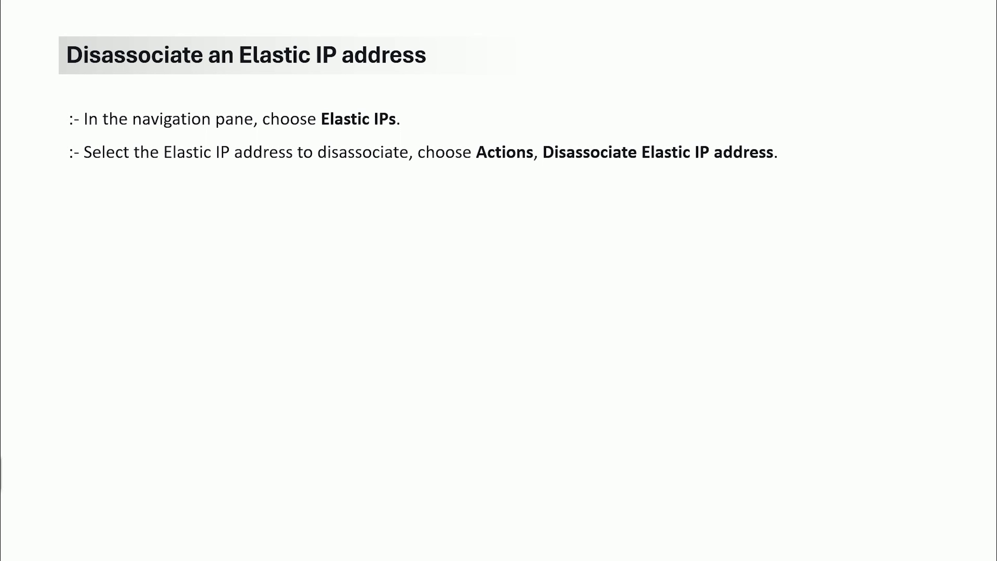
{"action": "key", "text": "Right"}
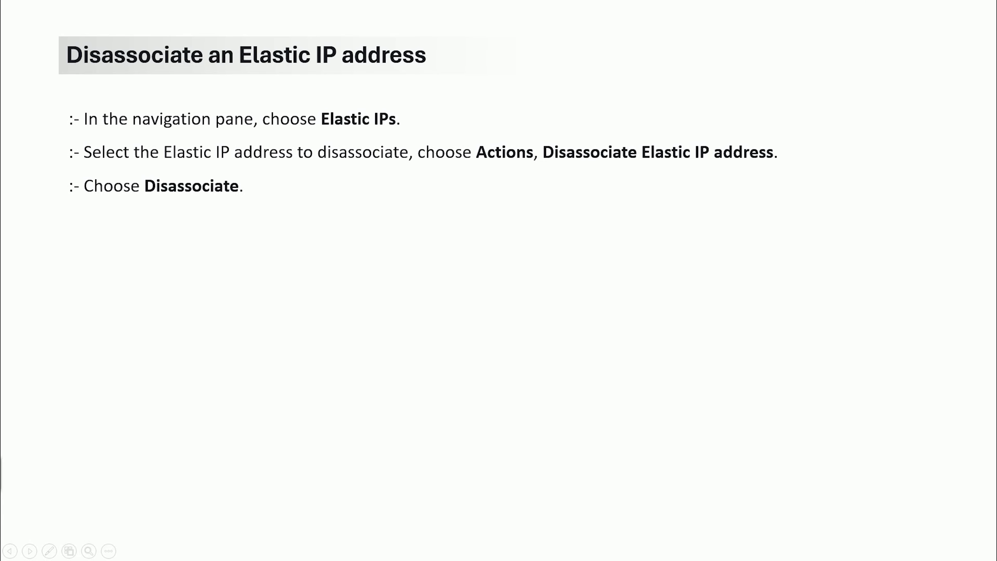
- Switch to the AWS console, disassociate the TataMotors Elastic IP address and refresh the address list
{"action": "key", "text": "alt+Tab"}
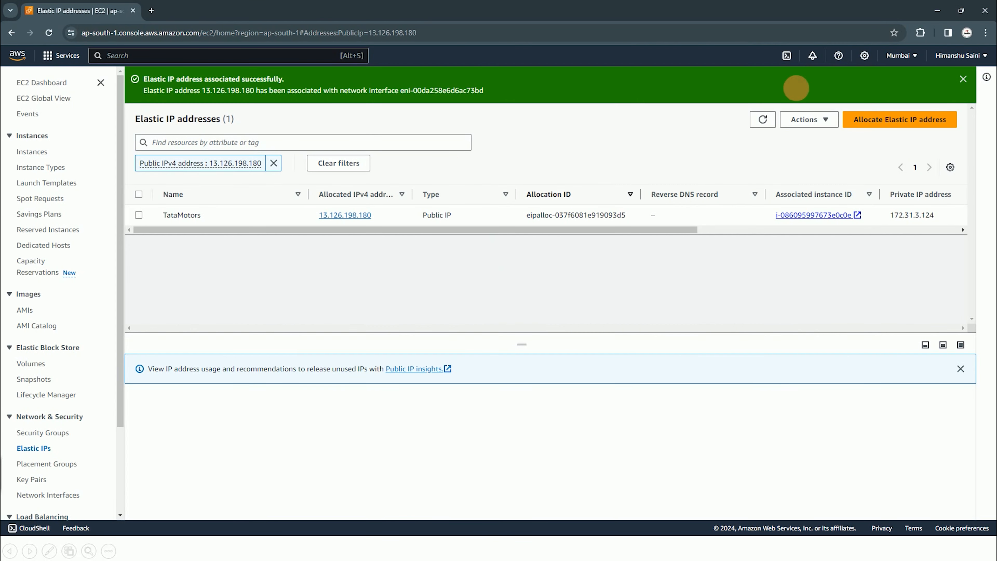
{"action": "left_click", "coordinate": [139, 215]}
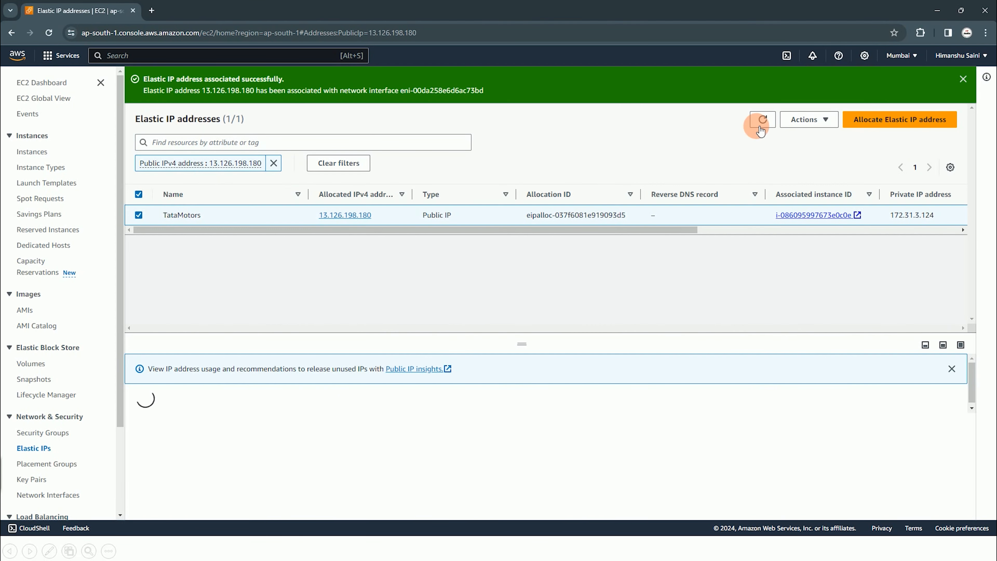
{"action": "left_click", "coordinate": [805, 119]}
{"action": "left_click", "coordinate": [830, 185]}
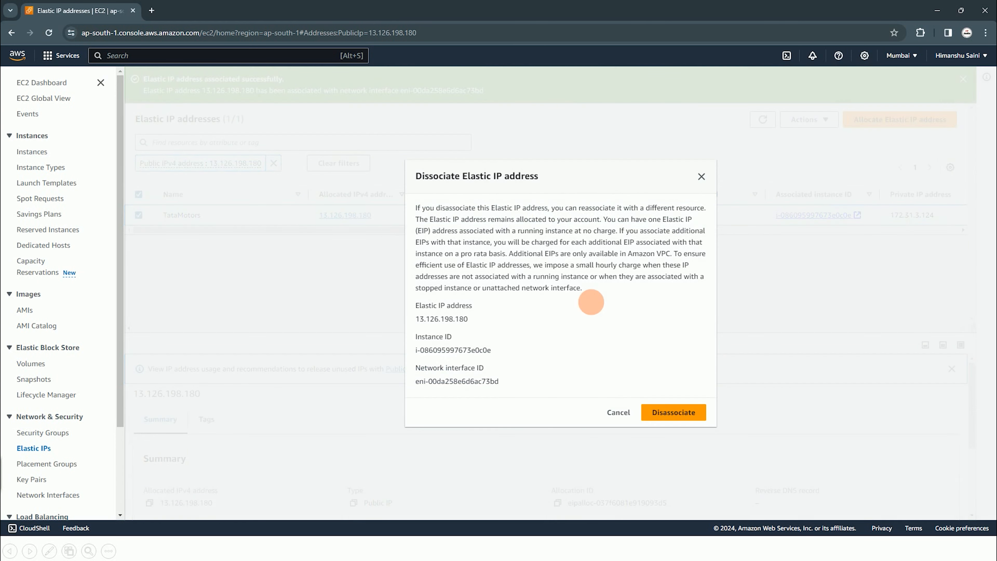
{"action": "left_click", "coordinate": [695, 413]}
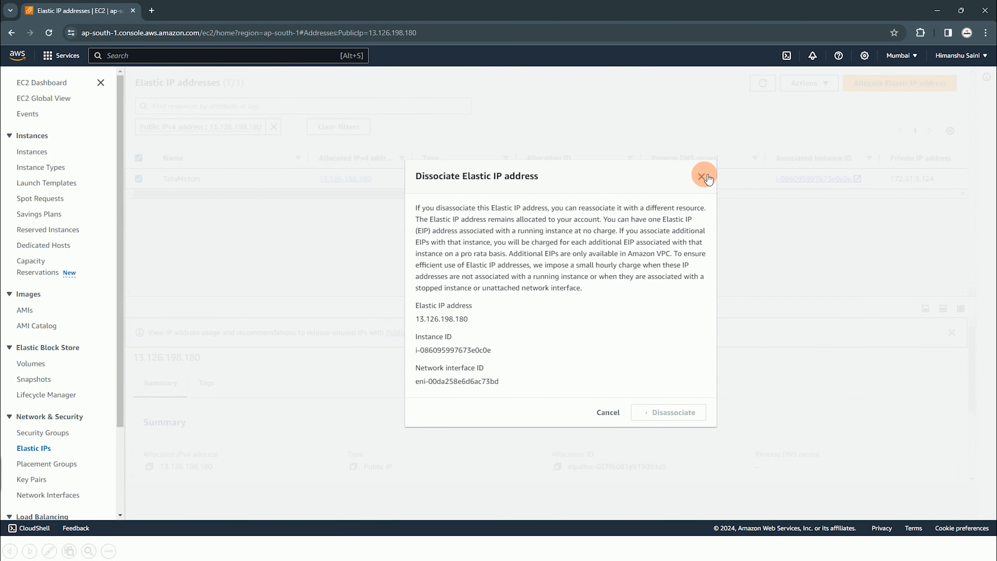
{"action": "left_click", "coordinate": [763, 120]}
{"action": "left_click_drag", "start_coordinate": [695, 205], "coordinate": [283, 204]}
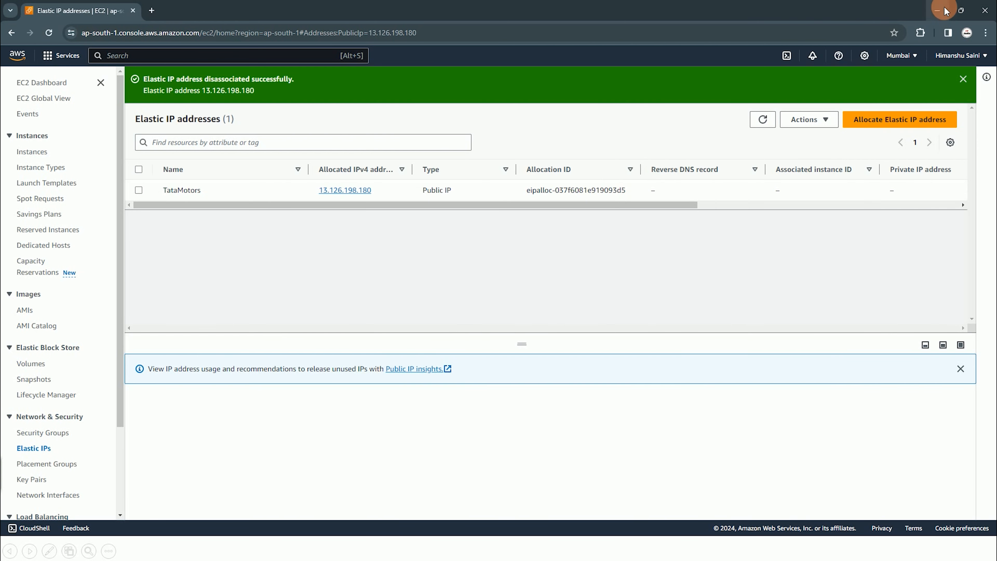
{"action": "left_click", "coordinate": [938, 10]}
{"action": "left_click", "coordinate": [473, 273]}
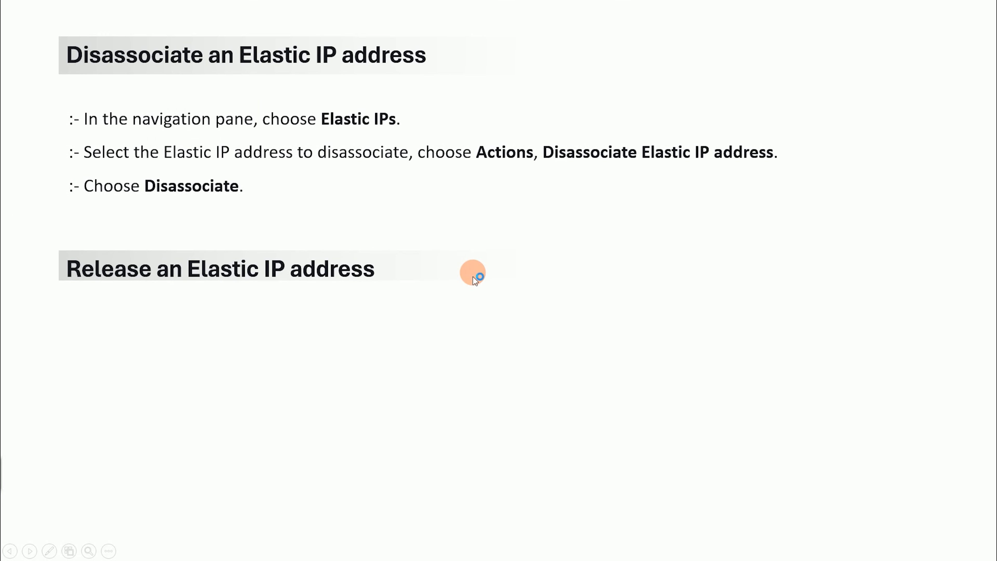